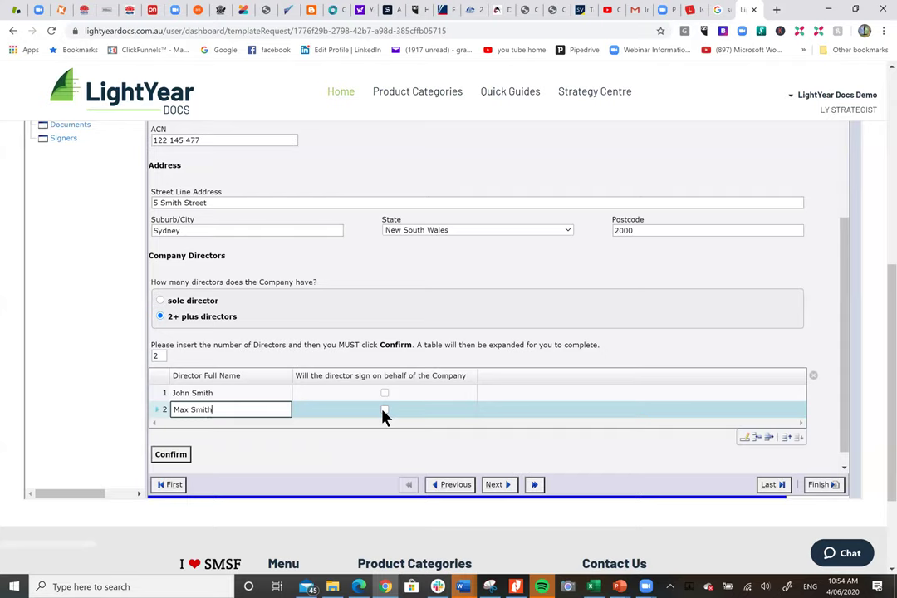
Mark both directors as signing on behalf of the company.
click(383, 410)
click(384, 411)
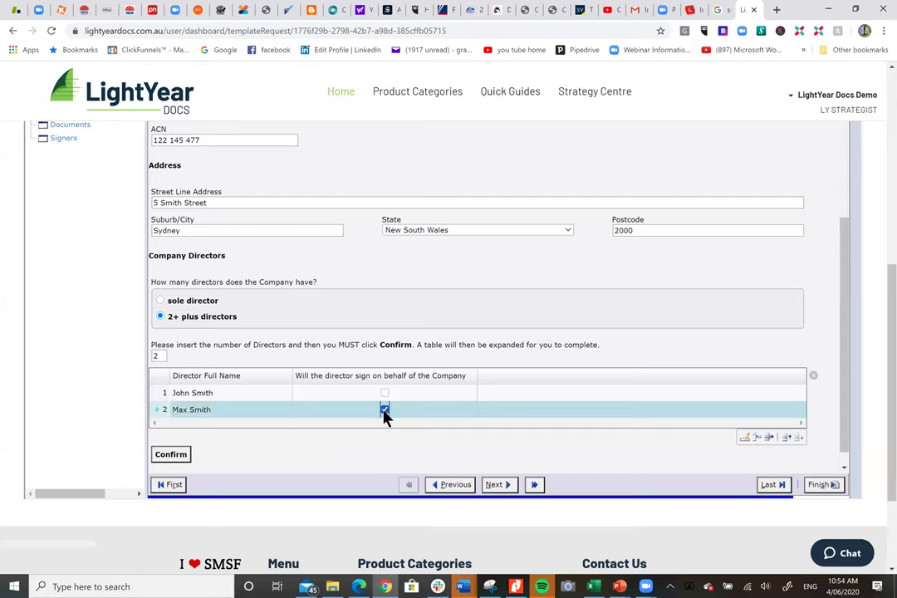
click(385, 394)
click(385, 393)
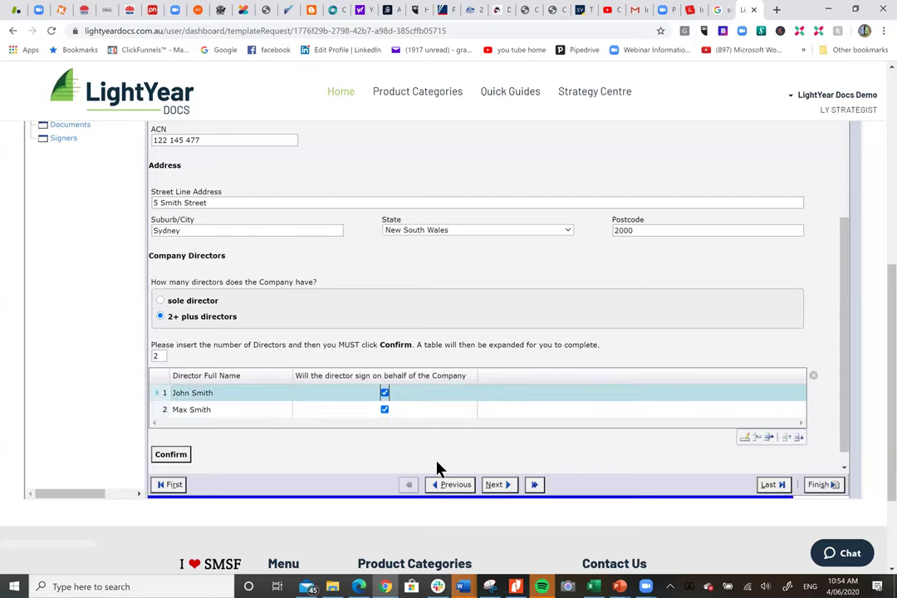
click(494, 484)
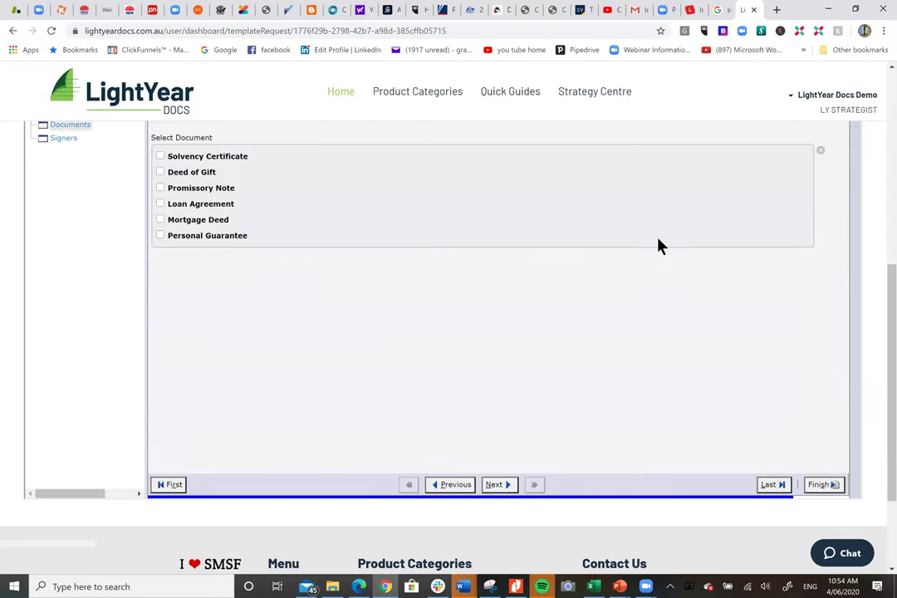
Answer No to establishing a trust and tick all six documents, from Solvency Certificate to Mortgage Deed.
scroll(658, 246, up, 1)
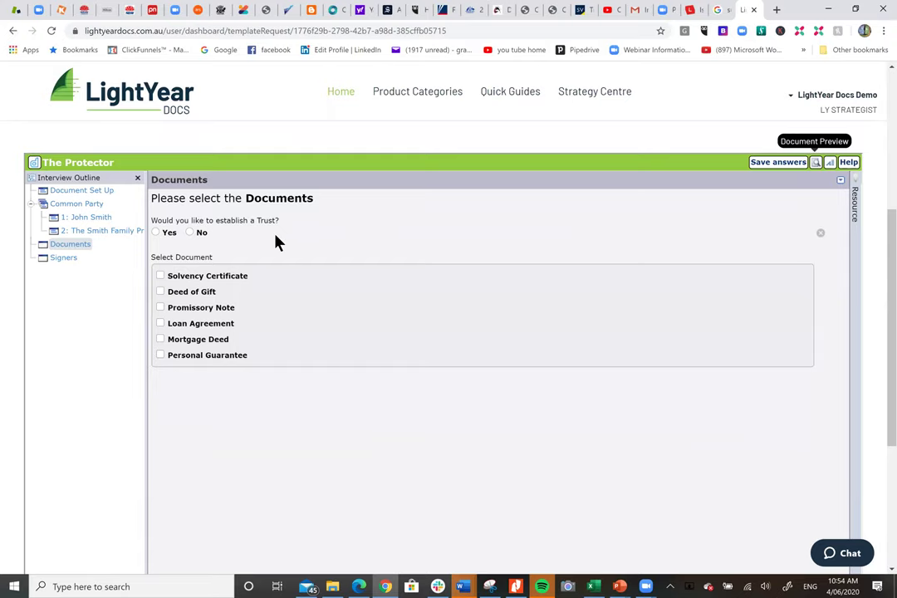
click(156, 232)
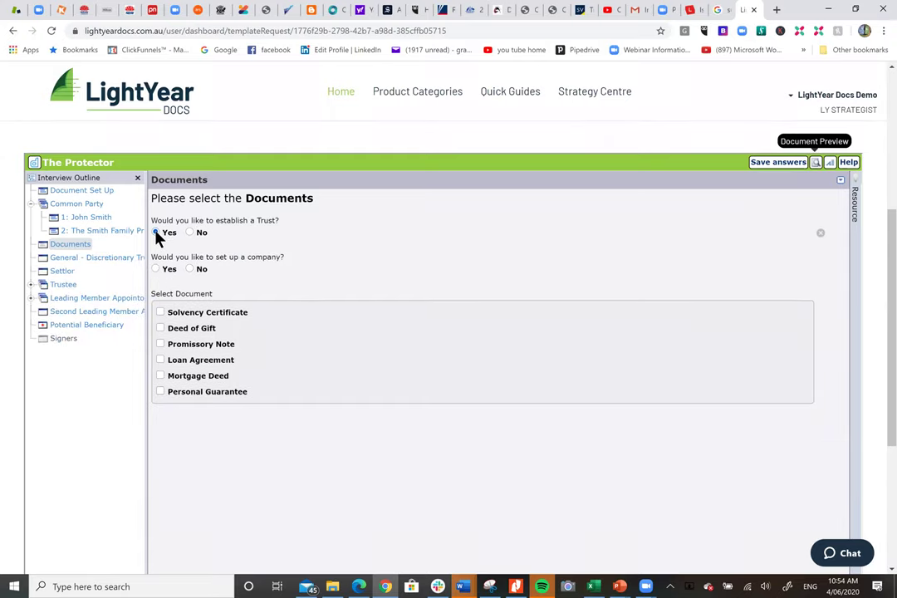
click(190, 234)
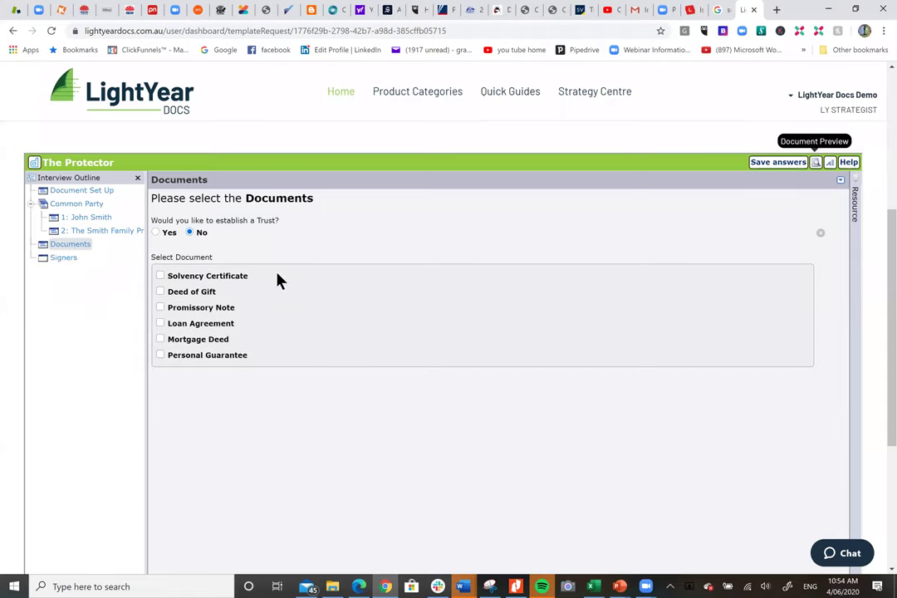
click(161, 276)
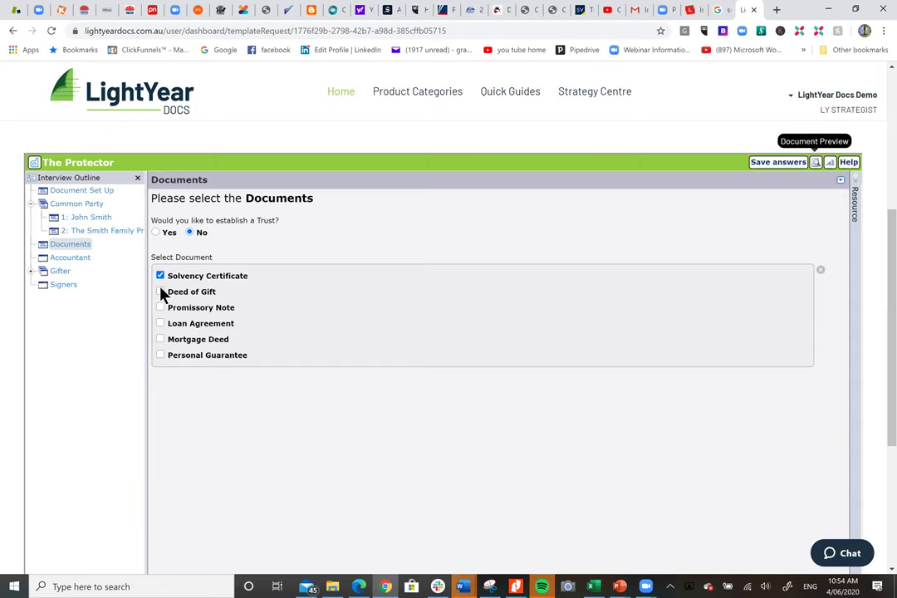
click(161, 293)
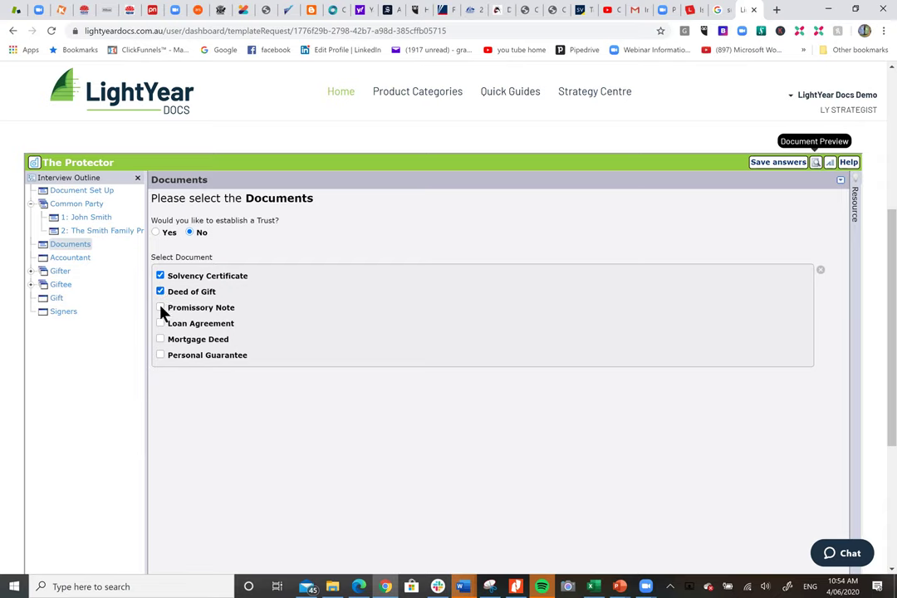
click(161, 309)
click(162, 324)
click(161, 339)
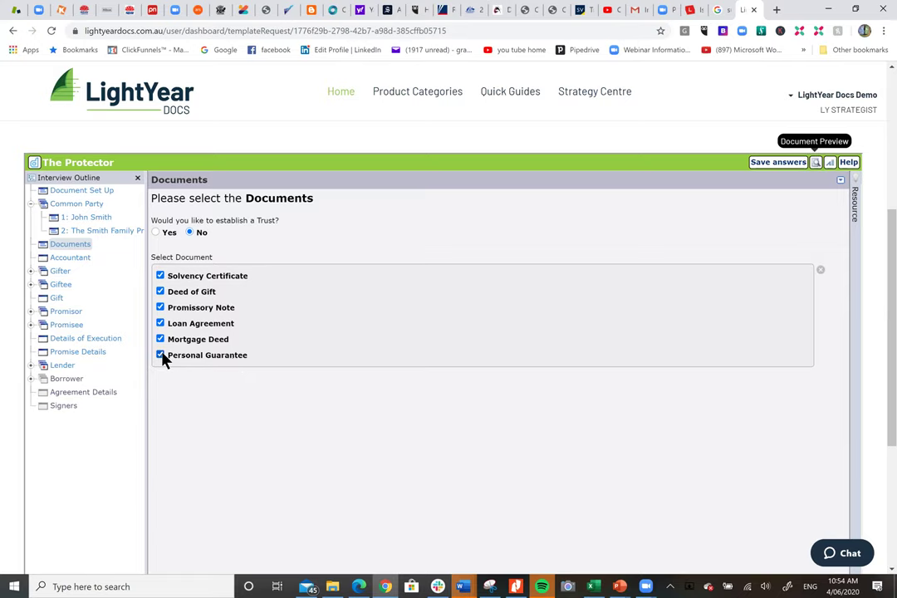
click(81, 260)
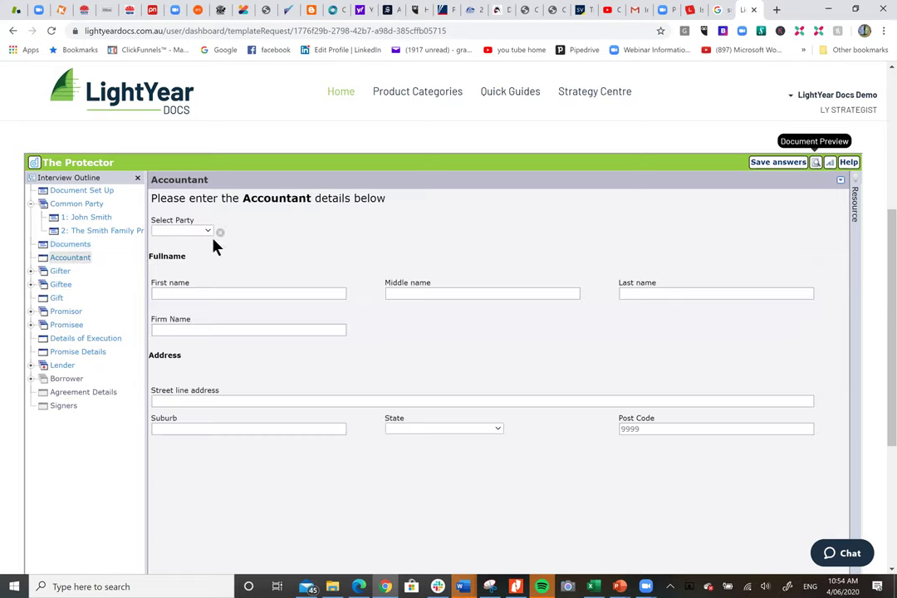
Leave the party choice blank and enter the accountant's first and last name and firm 'Jam Investments'.
click(205, 232)
click(188, 282)
click(235, 294)
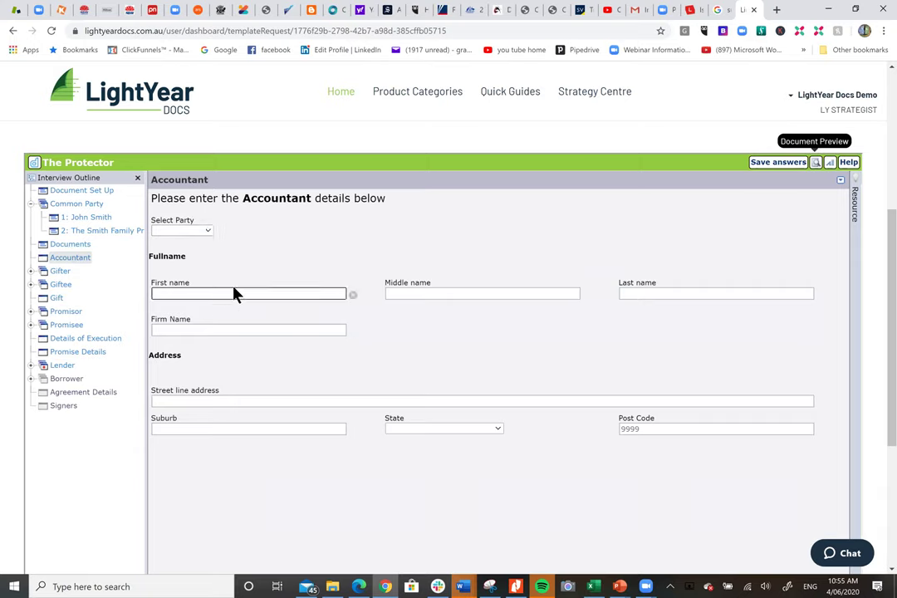
key(Tab)
key(Tab)
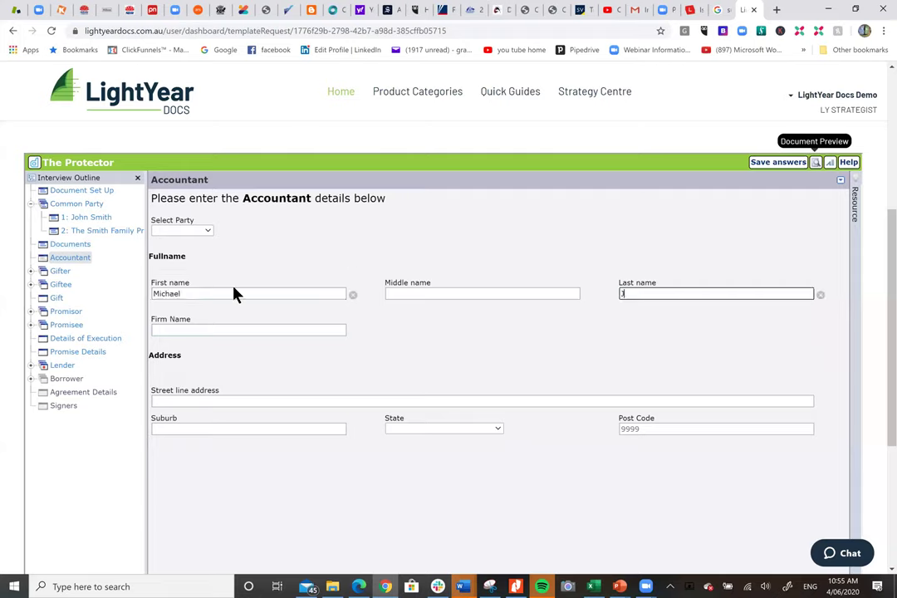
click(210, 328)
text(Jam INvestments)
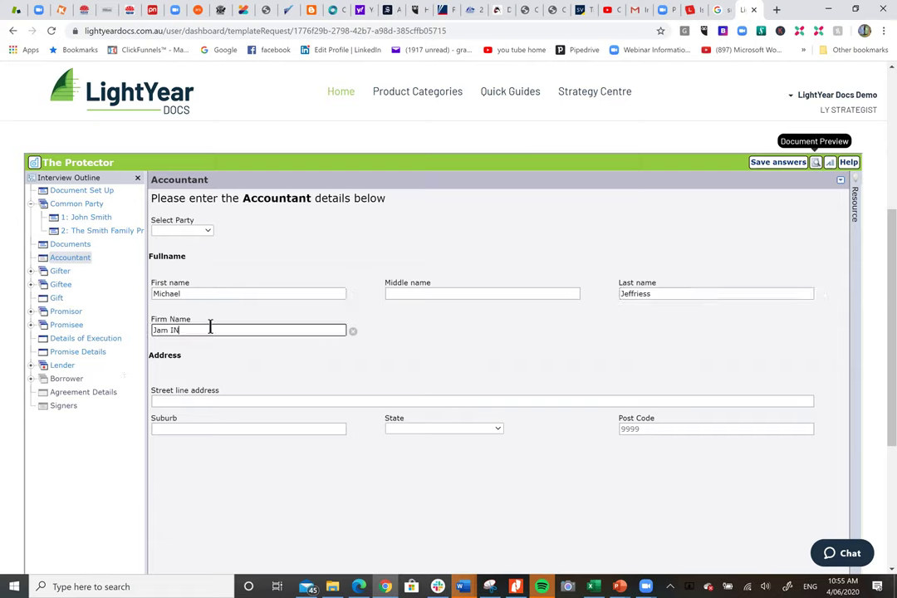
key(BackSpace)
key(BackSpace)
key(BackSpace)
key(BackSpace)
key(BackSpace)
key(BackSpace)
key(BackSpace)
key(BackSpace)
key(BackSpace)
key(BackSpace)
text(nvestments)
Enter the accountant's street address and suburb, with state Queensland and the postcode.
click(220, 405)
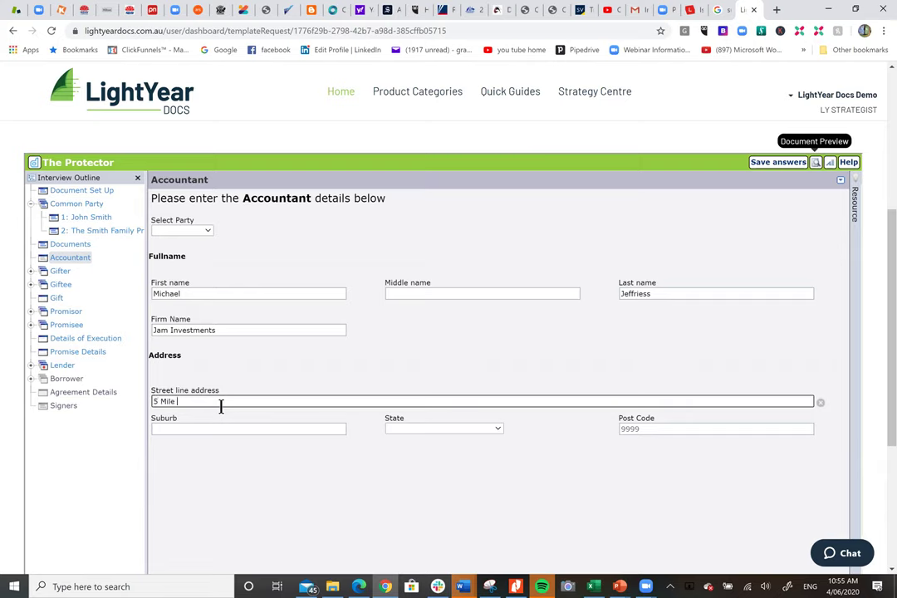
key(Tab)
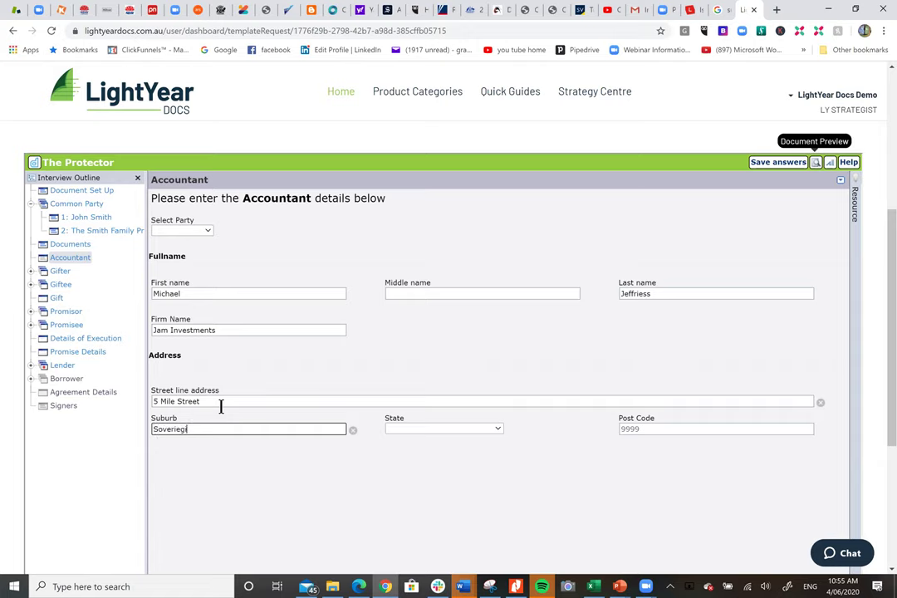
key(Tab)
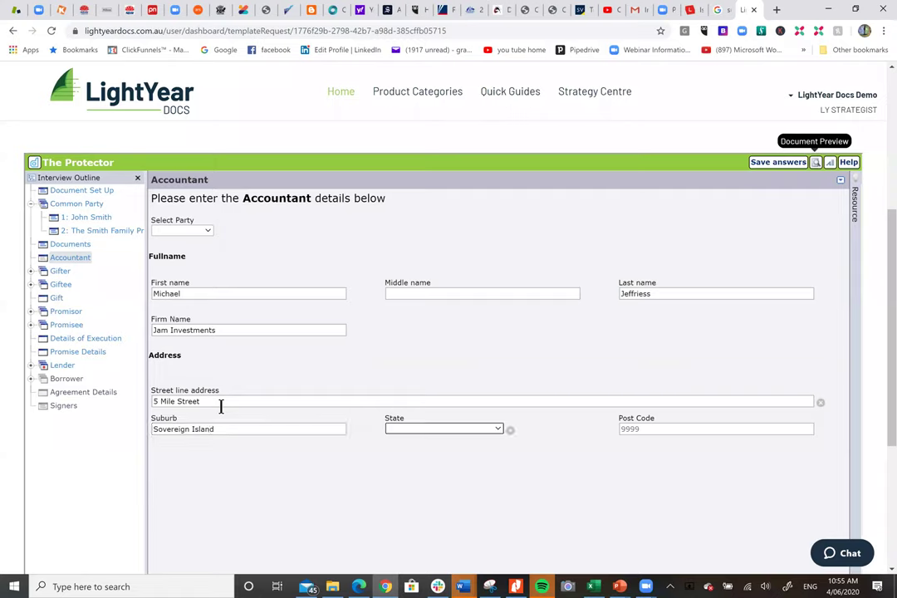
key(Tab)
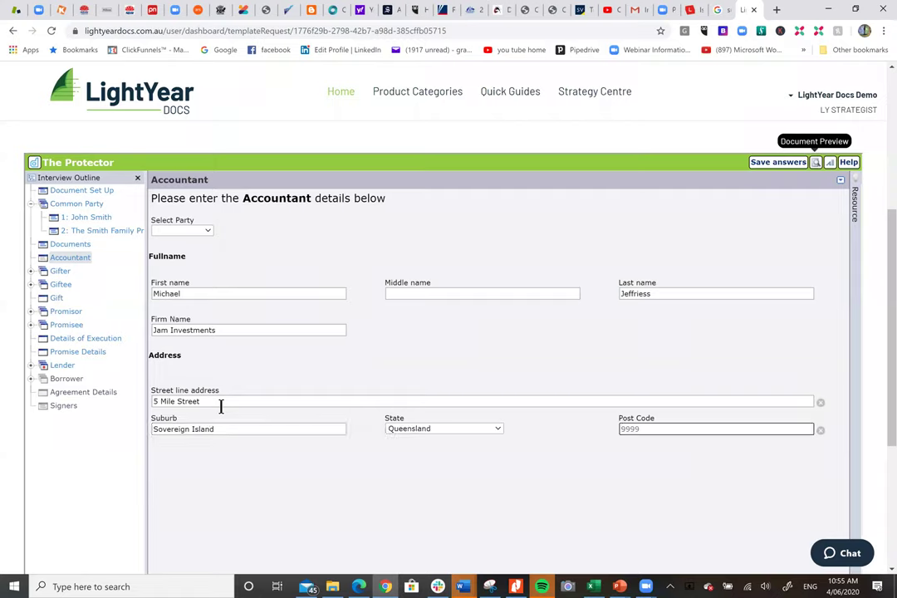
click(61, 273)
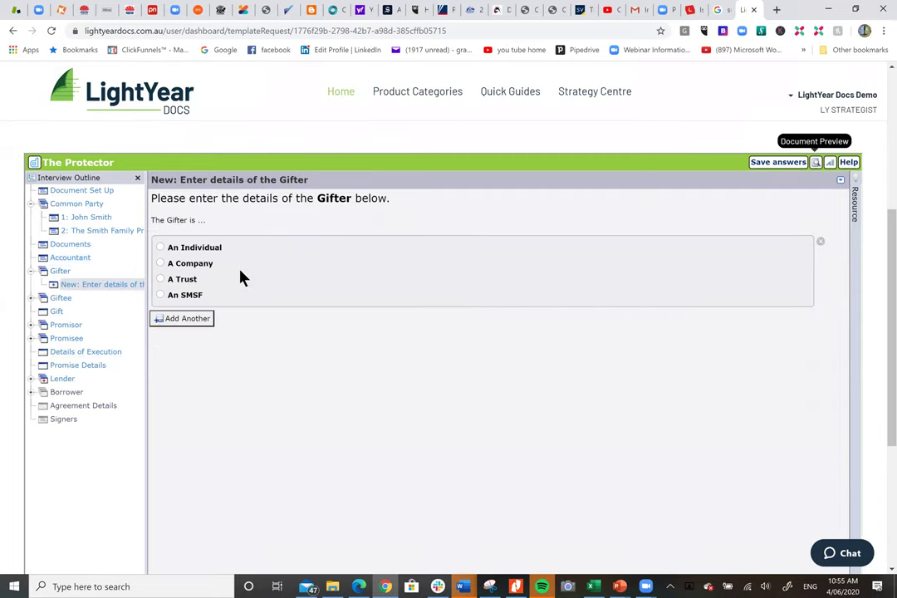
Set the Gifter to the first existing common individual party.
click(201, 249)
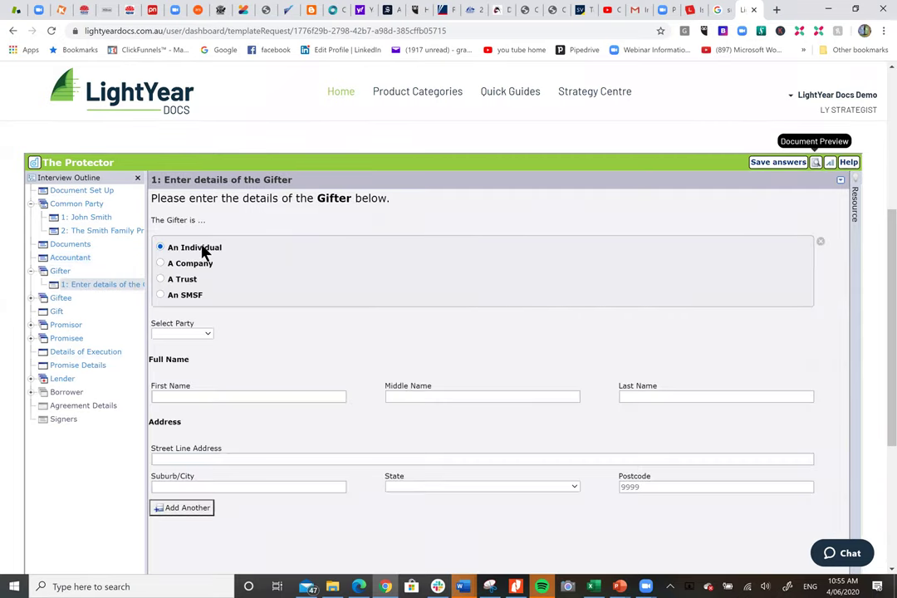
click(195, 336)
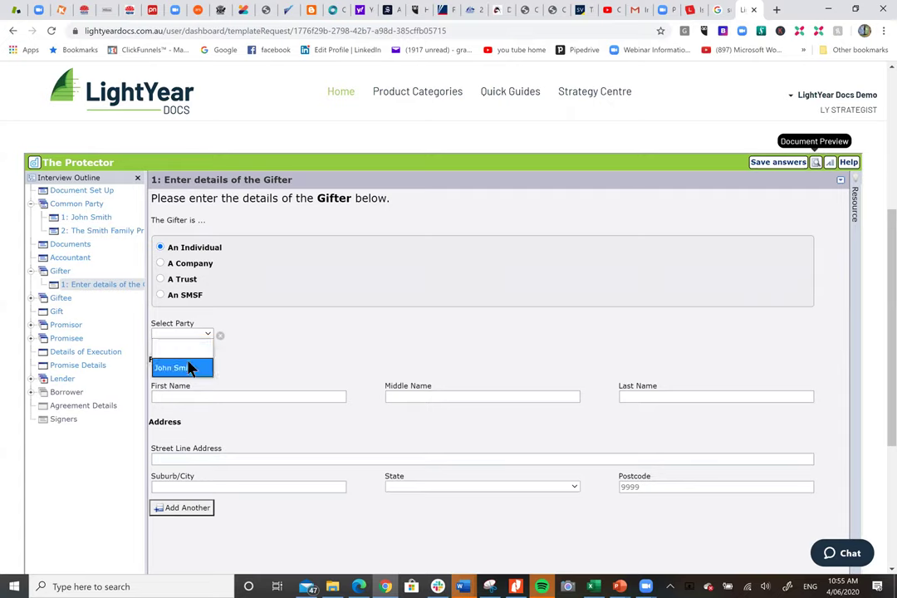
click(176, 366)
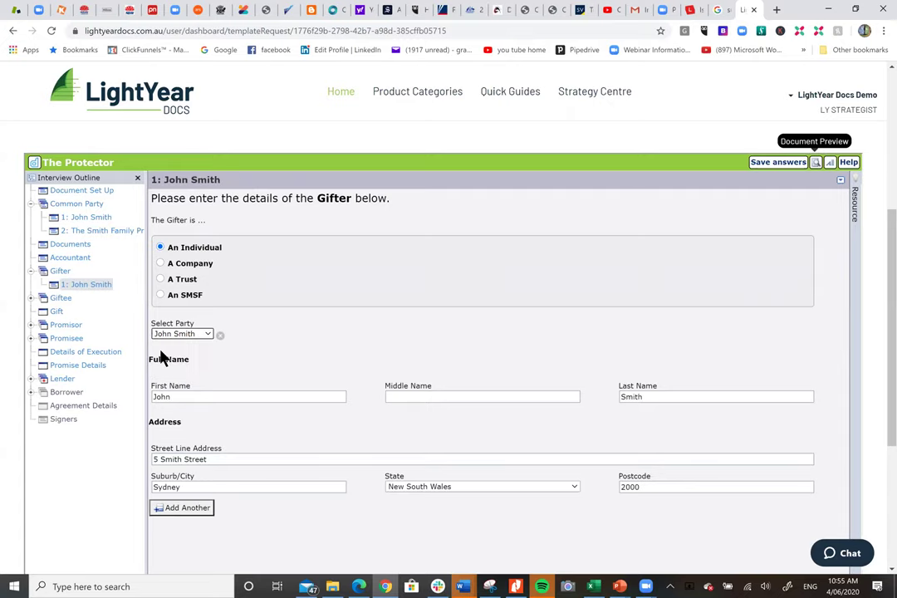
Make the Giftee The Smith Family Protection Trust with a company trustee.
click(69, 300)
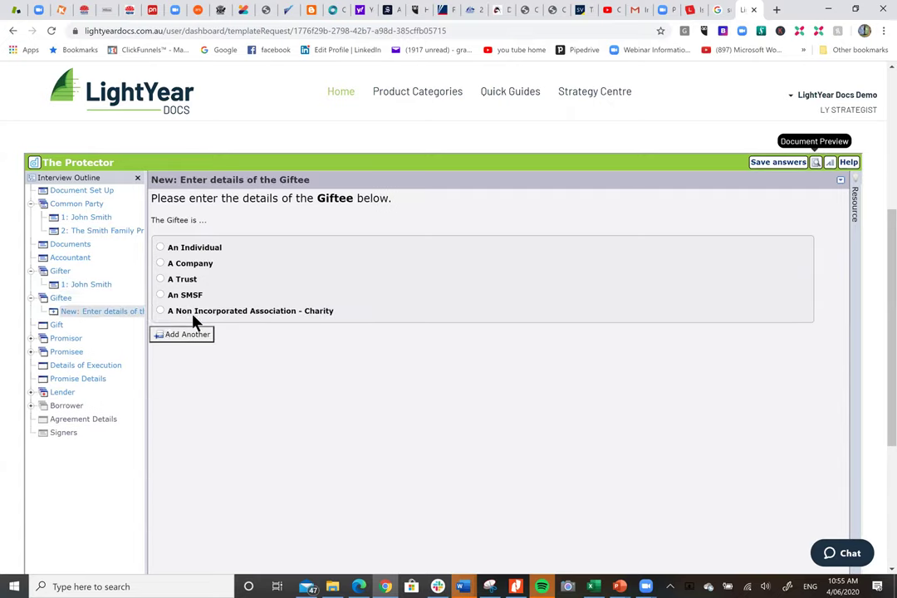
click(190, 283)
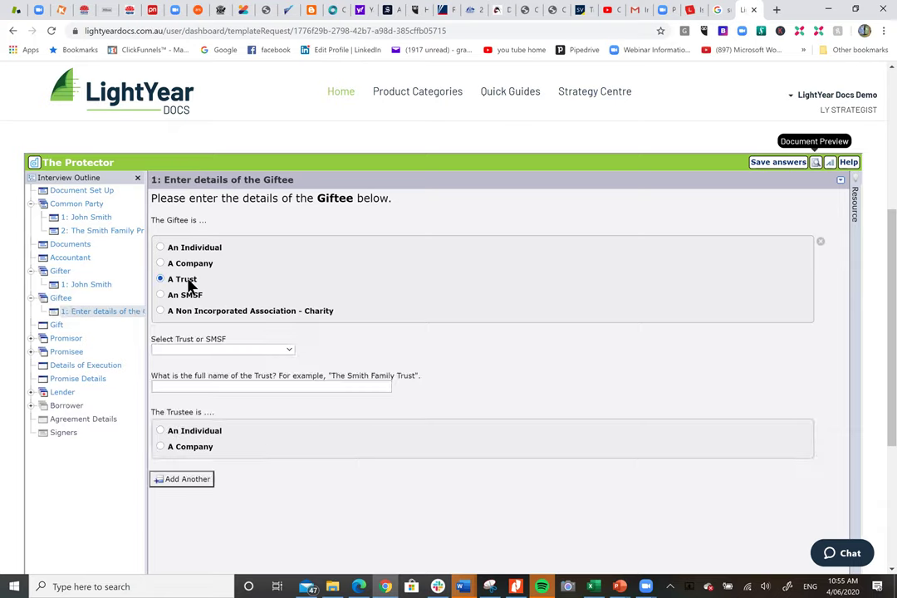
click(200, 350)
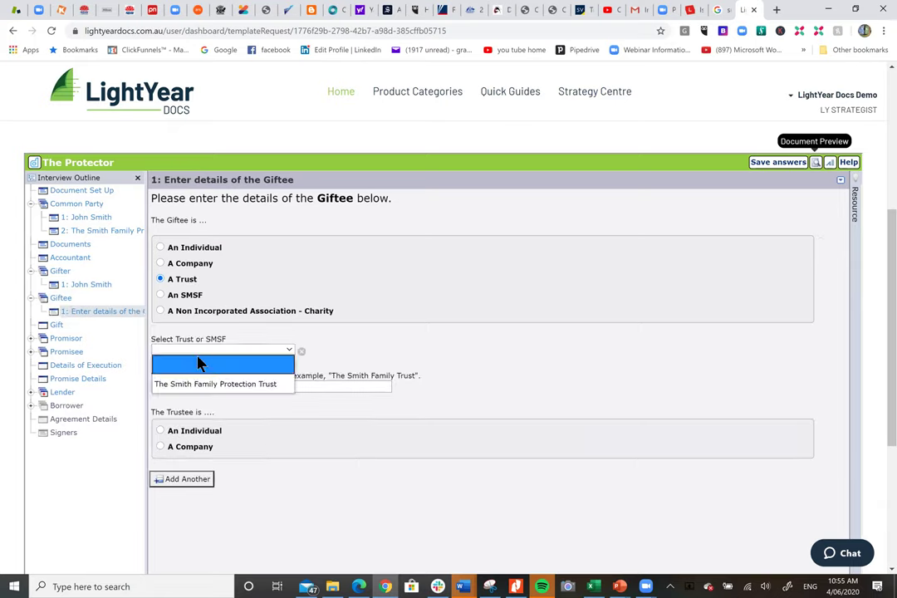
click(200, 384)
click(207, 447)
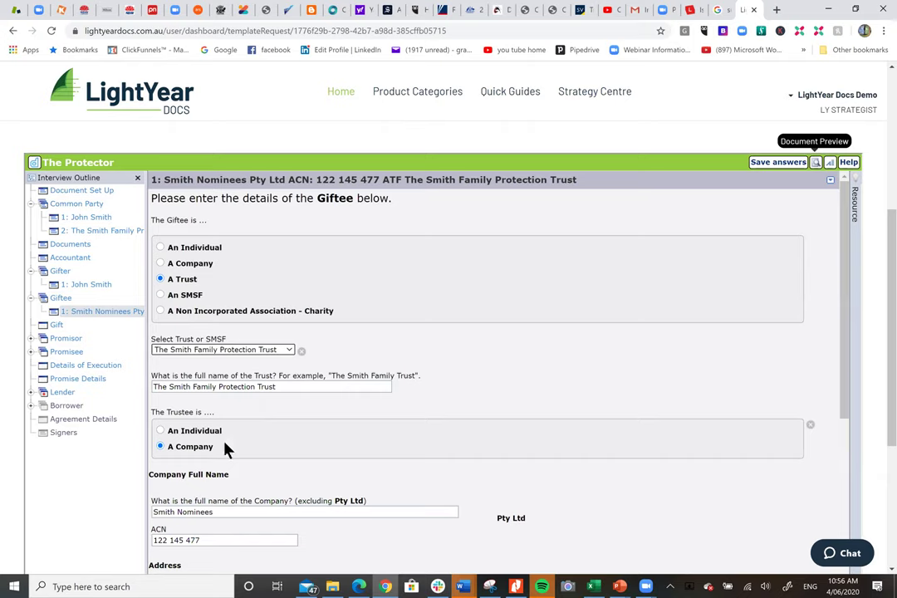
click(58, 326)
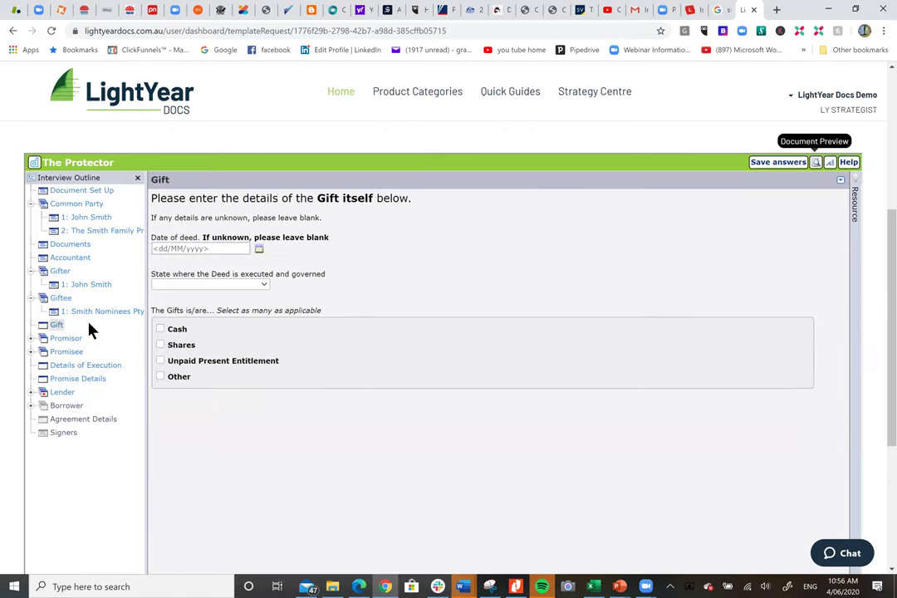
Record a $1,400,000 cash gift under a Queensland deed dated 5 June 2020.
click(259, 250)
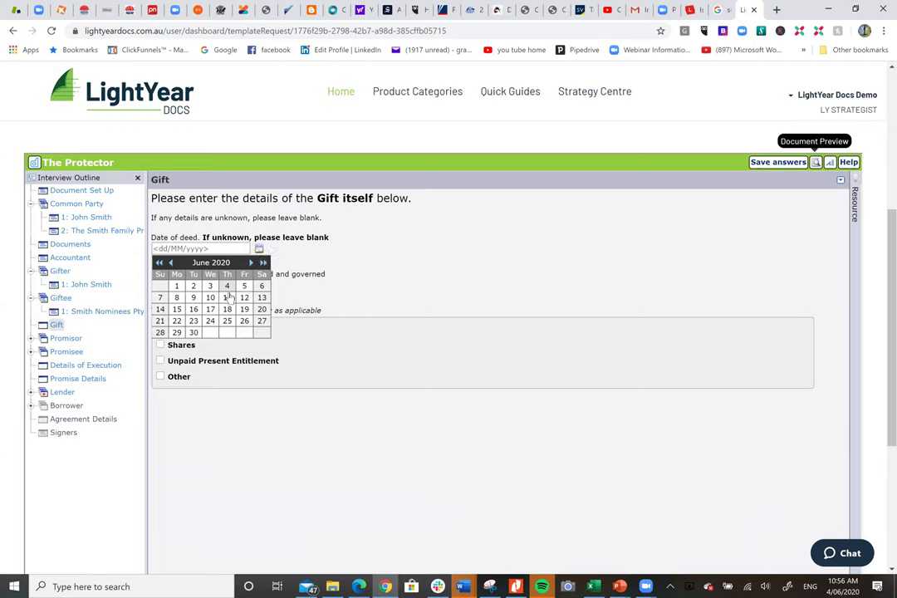
click(244, 285)
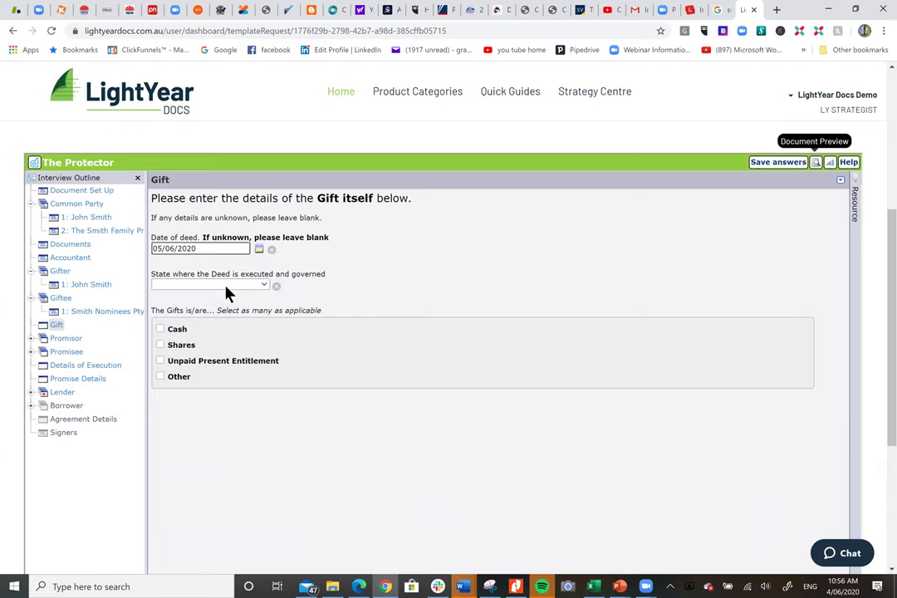
click(231, 287)
click(204, 376)
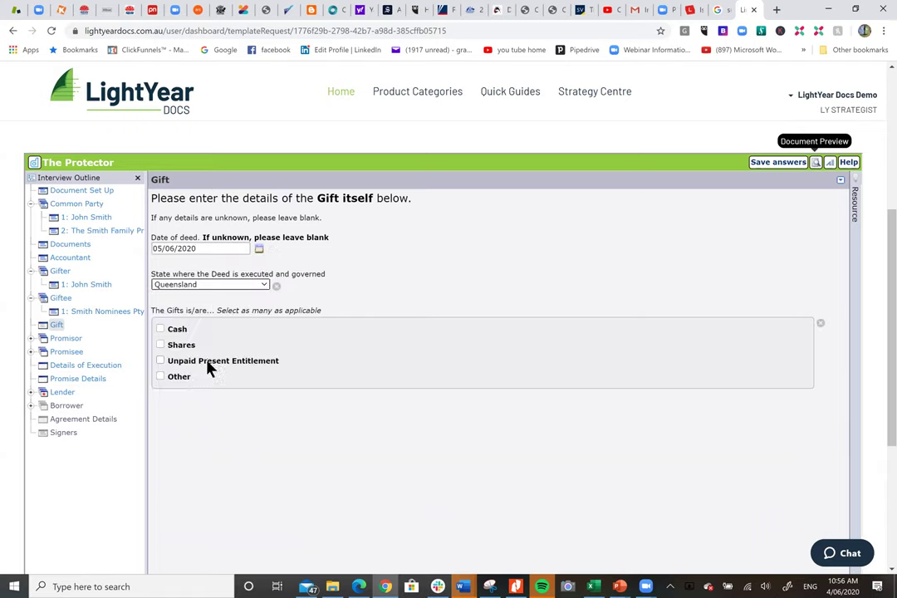
click(161, 329)
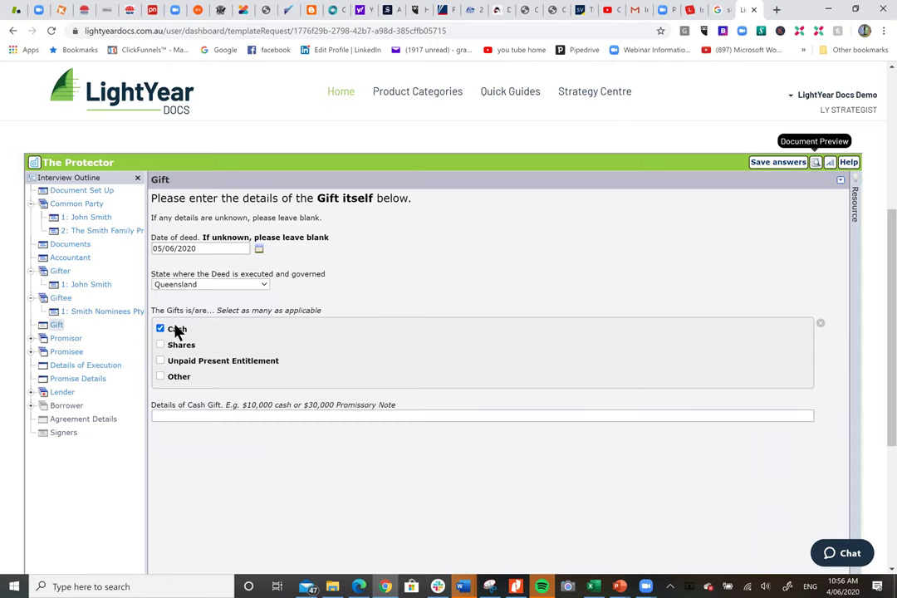
click(237, 414)
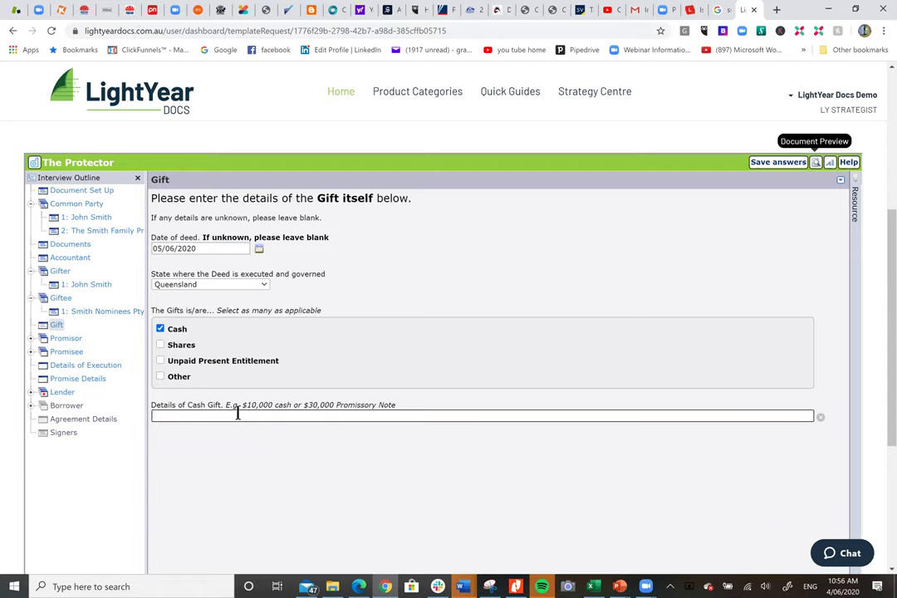
text($1,400,000)
click(69, 339)
click(74, 346)
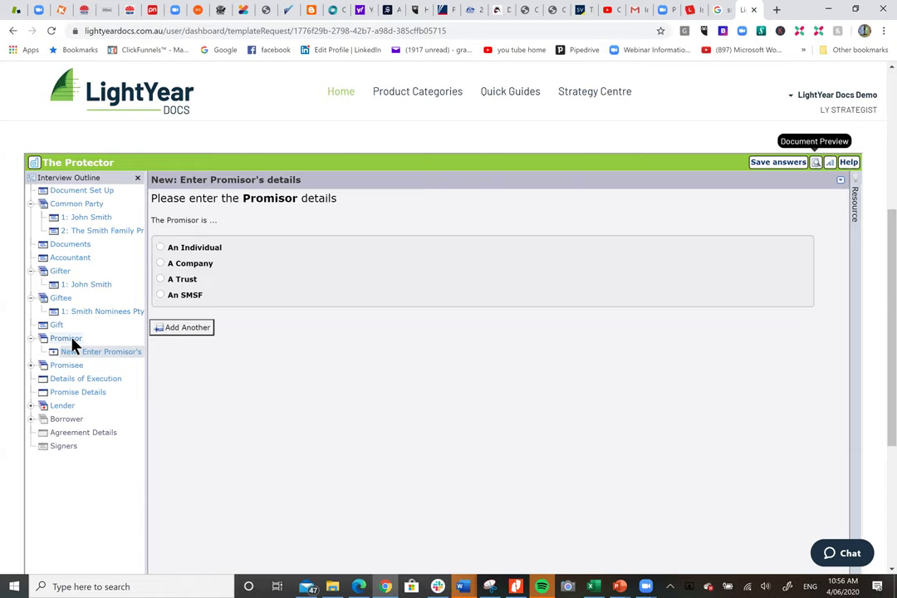
Set the Promisor to the existing individual party.
click(161, 248)
click(192, 335)
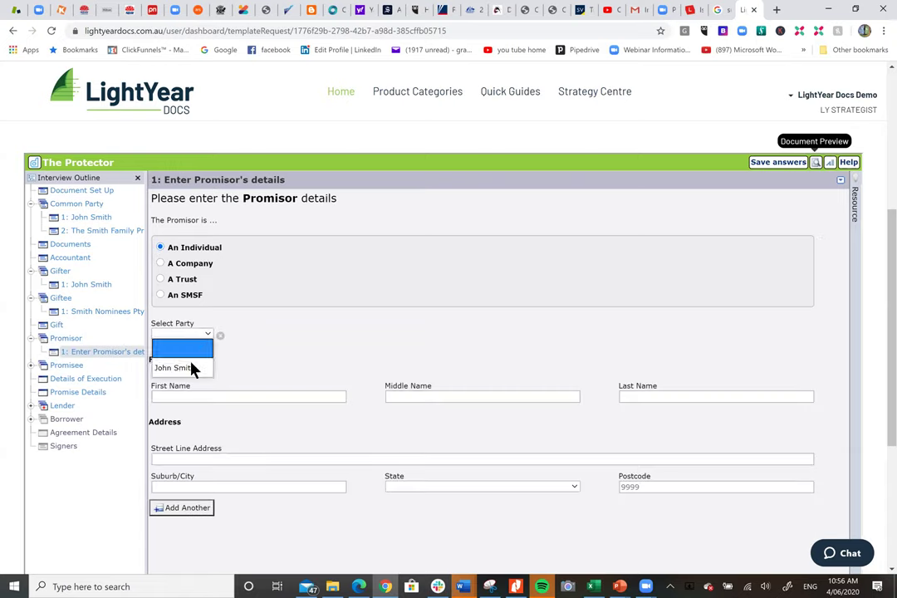
click(191, 374)
Add a Promisee as a trust: The Smith Family Protection Trust.
click(79, 368)
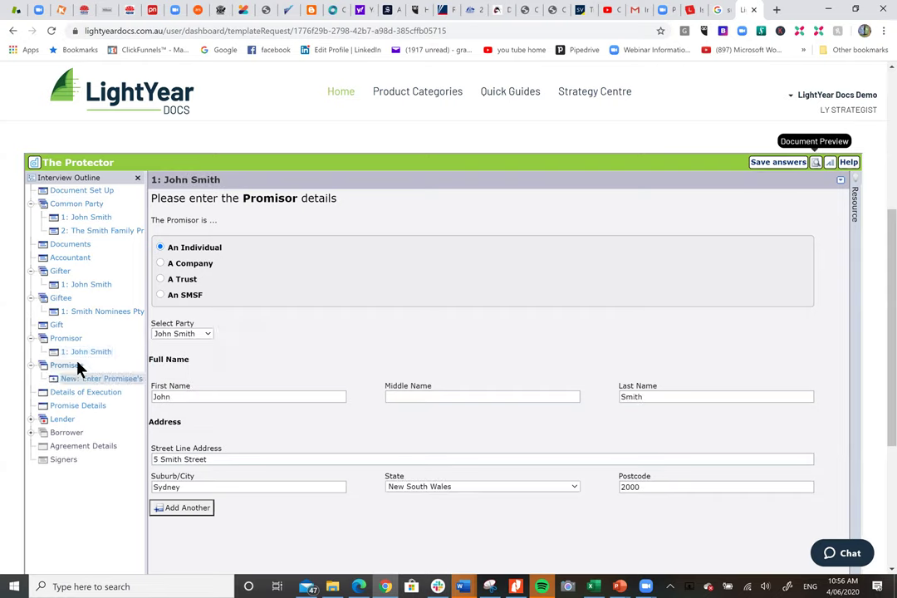
click(190, 283)
click(226, 334)
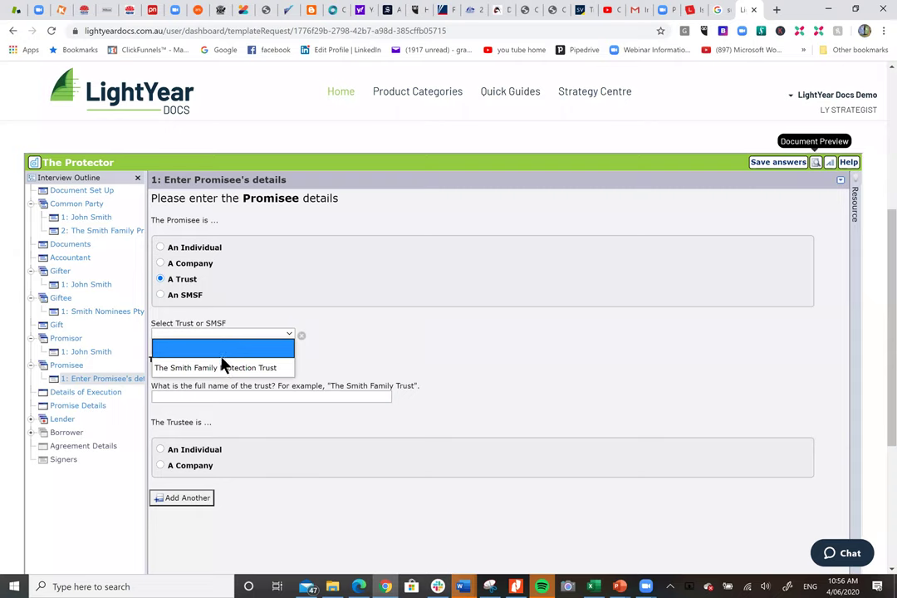
click(223, 367)
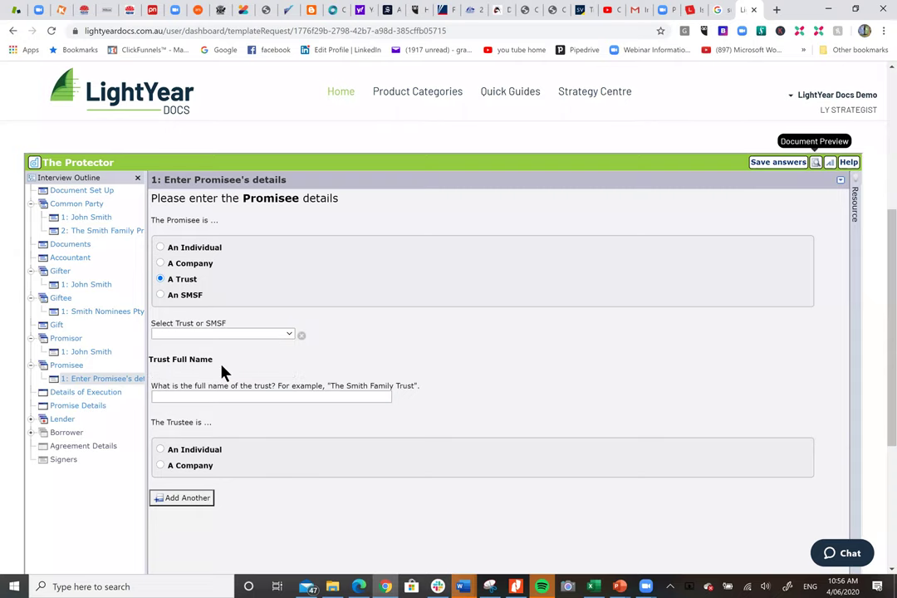
click(85, 393)
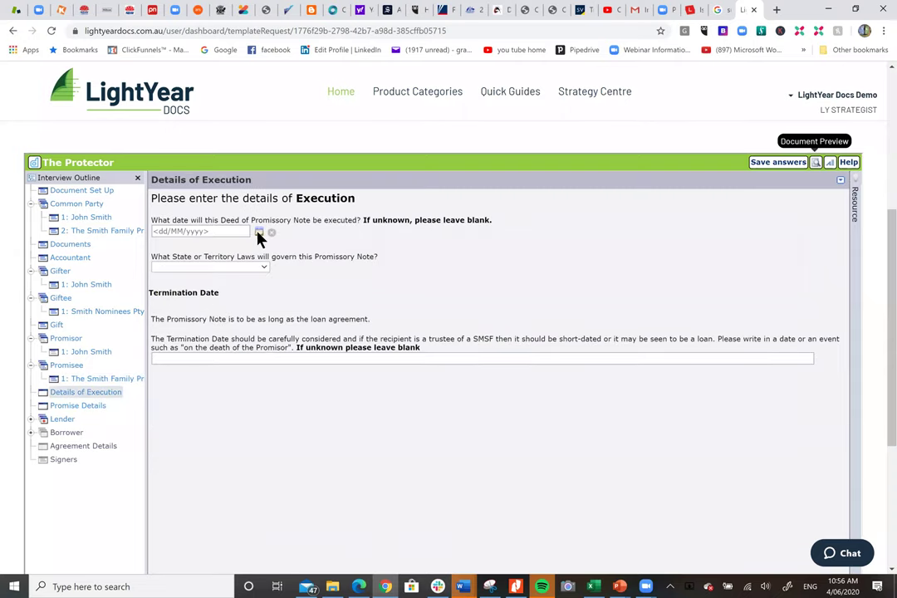
Date execution 5 June 2020 under Queensland law, terminating '5 June 2040 or earlier if the Promisor dies'.
click(259, 232)
click(247, 269)
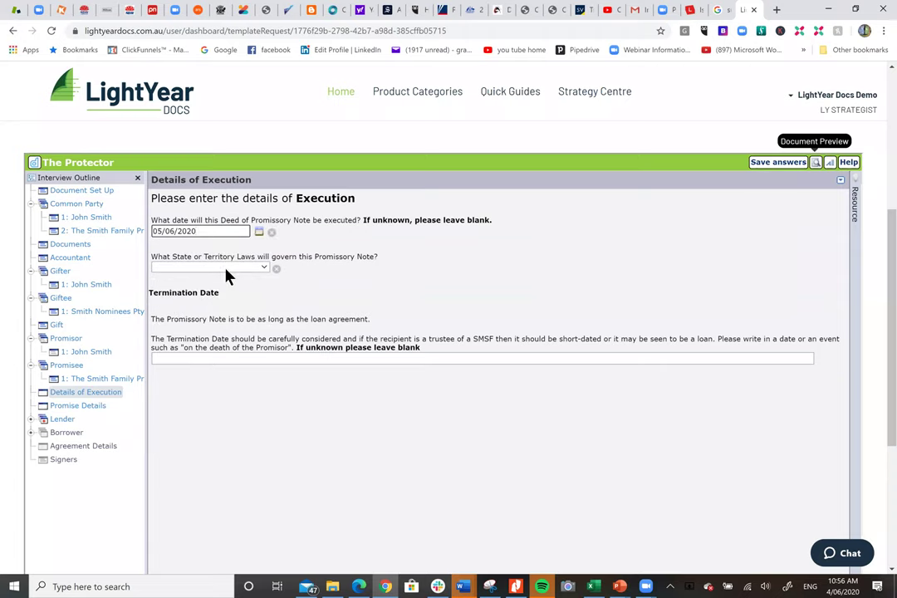
click(224, 268)
click(209, 329)
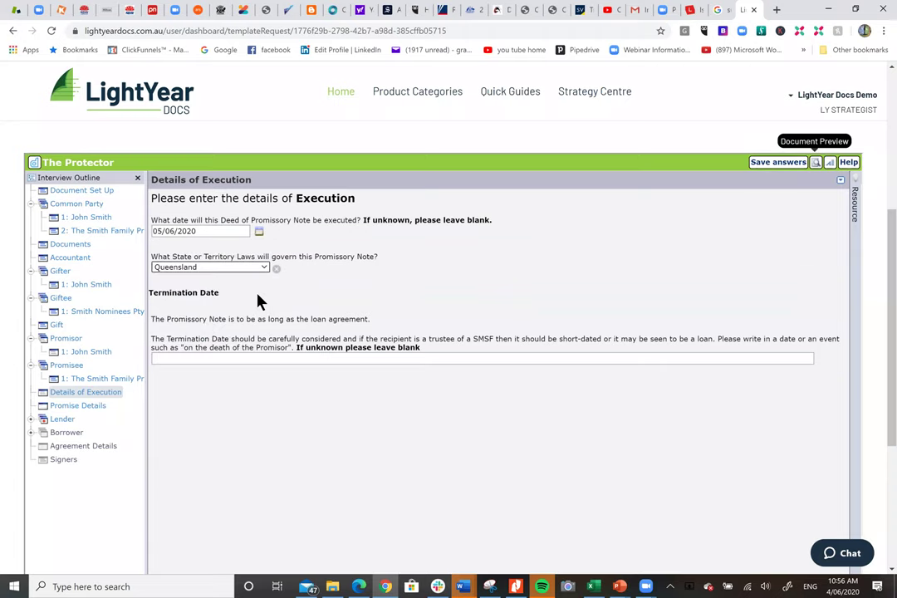
click(237, 360)
click(239, 359)
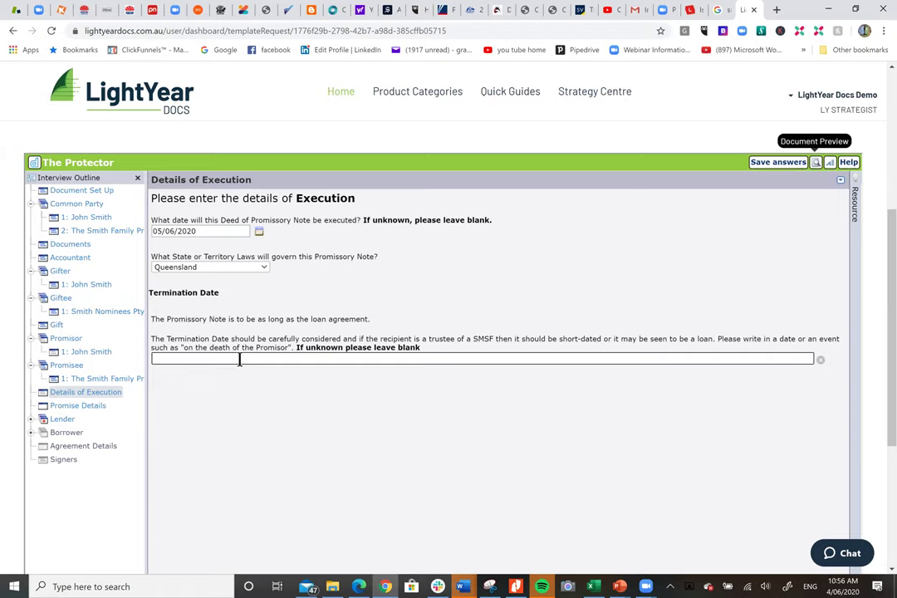
text(5 June 2040 or earlier if the Promiso)
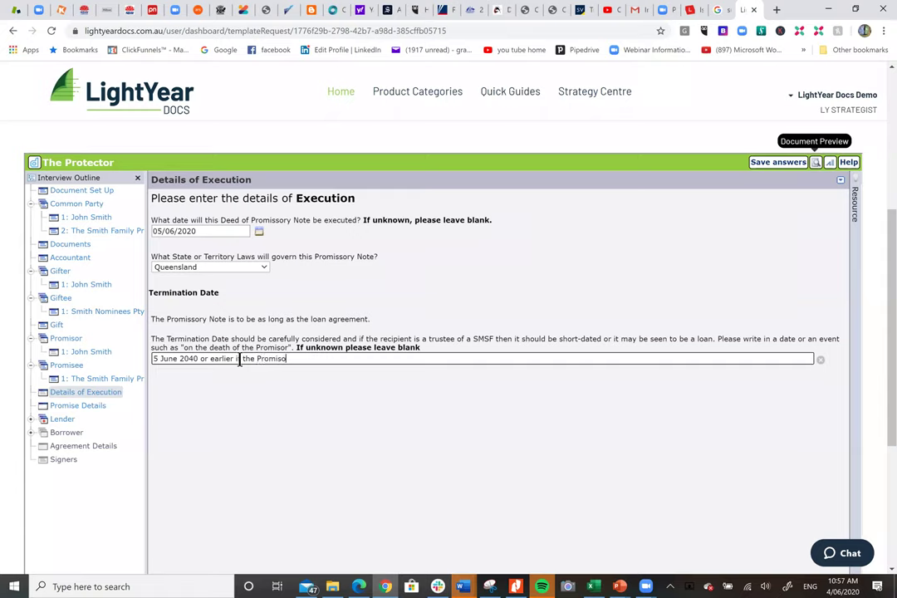
text(r dies)
Enter a 1,400,000 promised amount with a 10,000 compensation payment and no late charge.
click(86, 406)
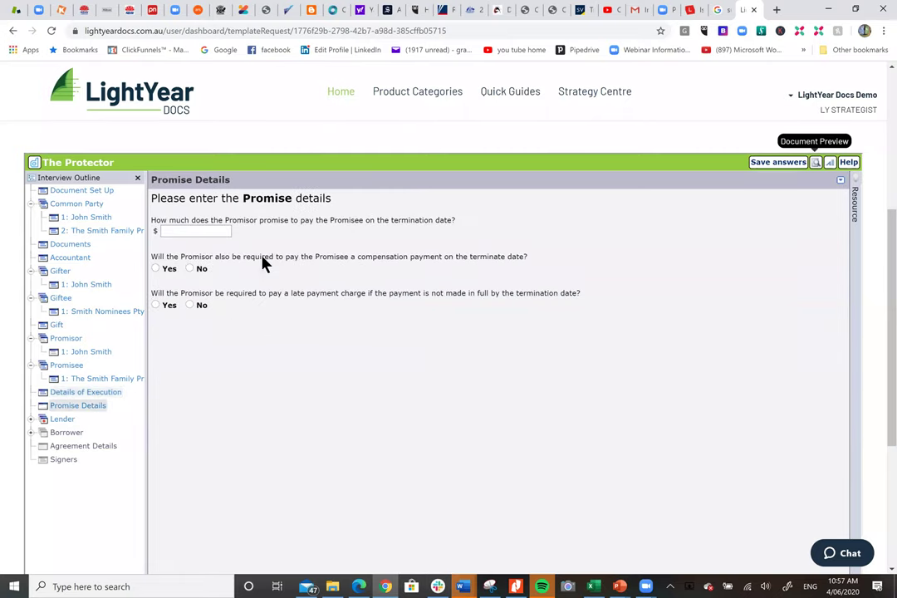
click(190, 233)
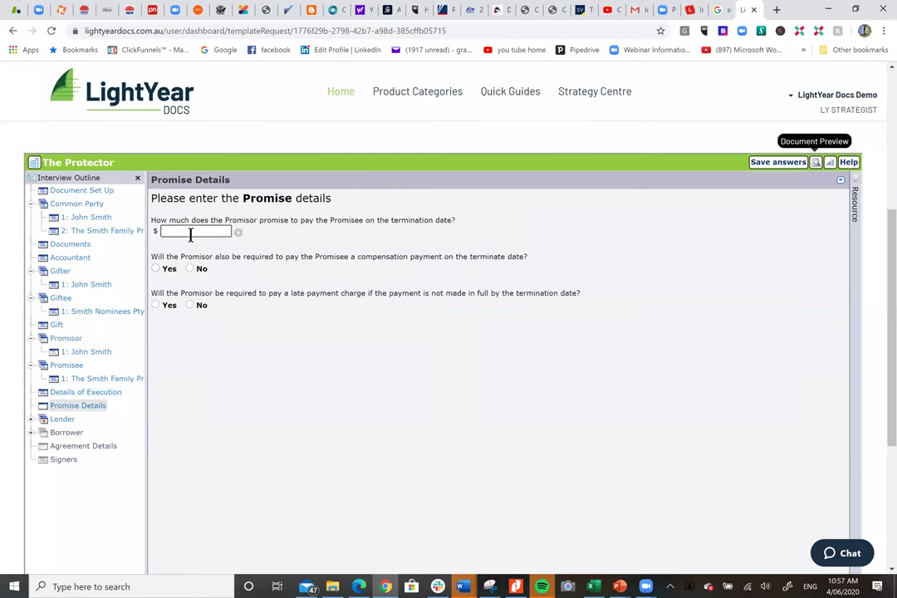
text(1,400,000)
click(155, 269)
click(190, 303)
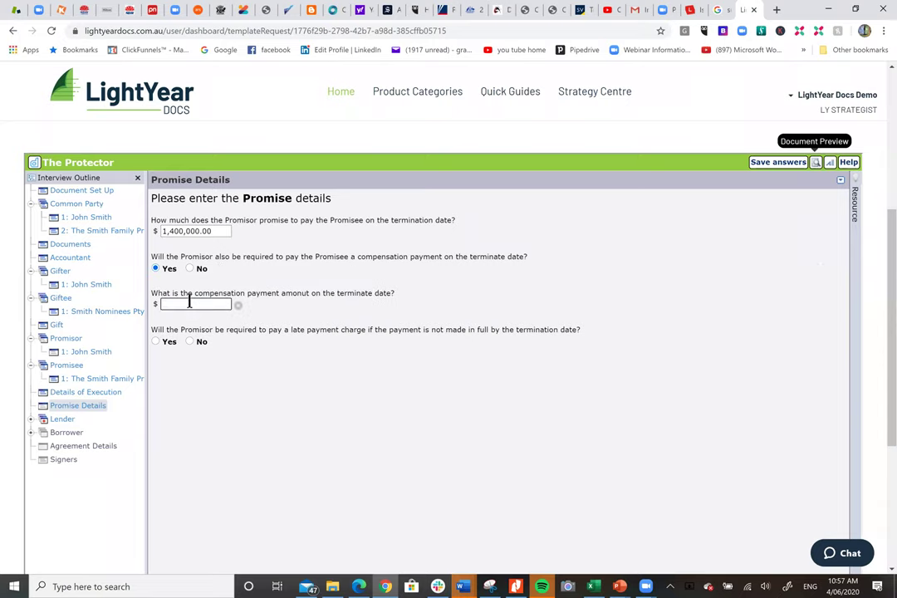
text(10,000)
click(192, 342)
click(63, 420)
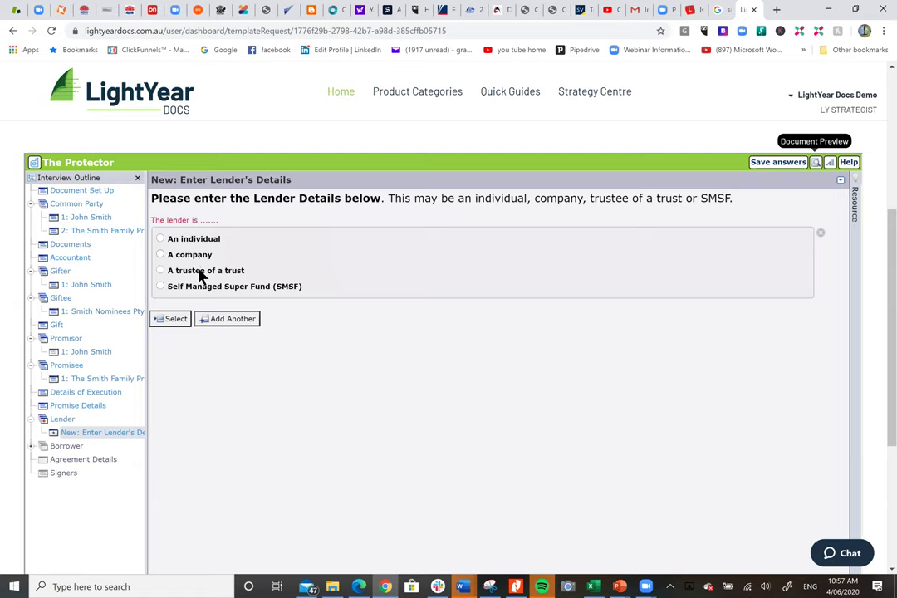
Make the Lender a trustee of The Smith Family Protection Trust.
click(199, 274)
click(187, 324)
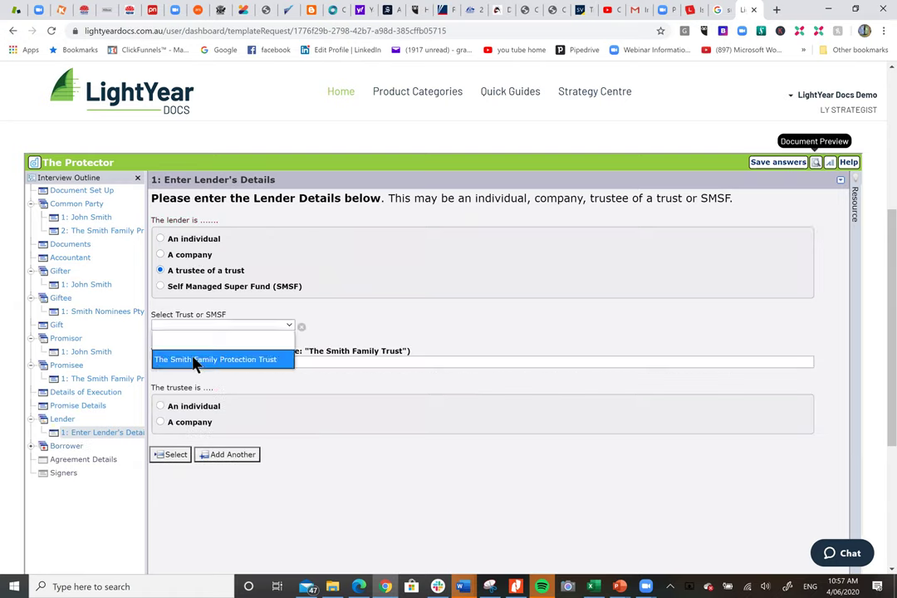
click(194, 359)
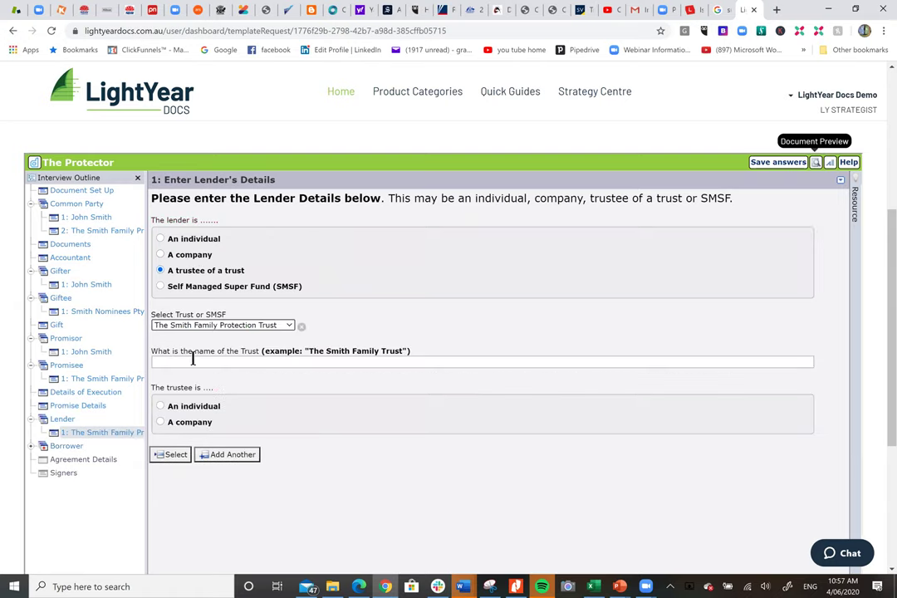
Add a Borrower set to the existing individual party.
click(66, 446)
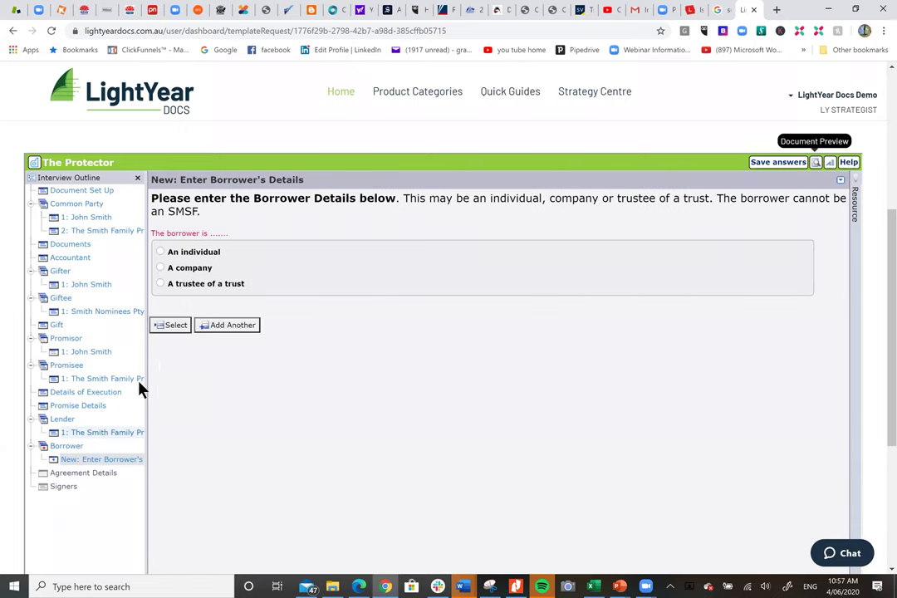
click(203, 255)
click(199, 324)
click(192, 357)
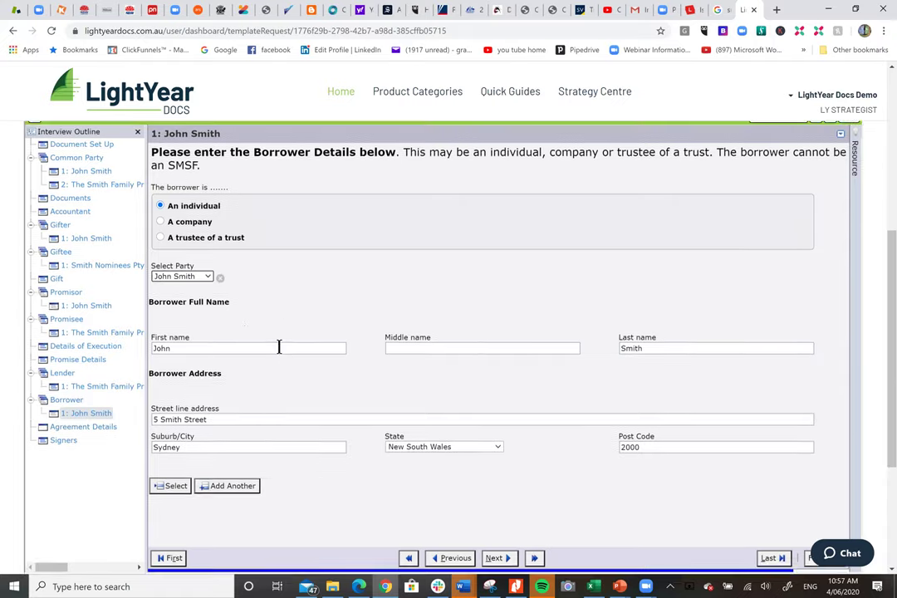
click(86, 354)
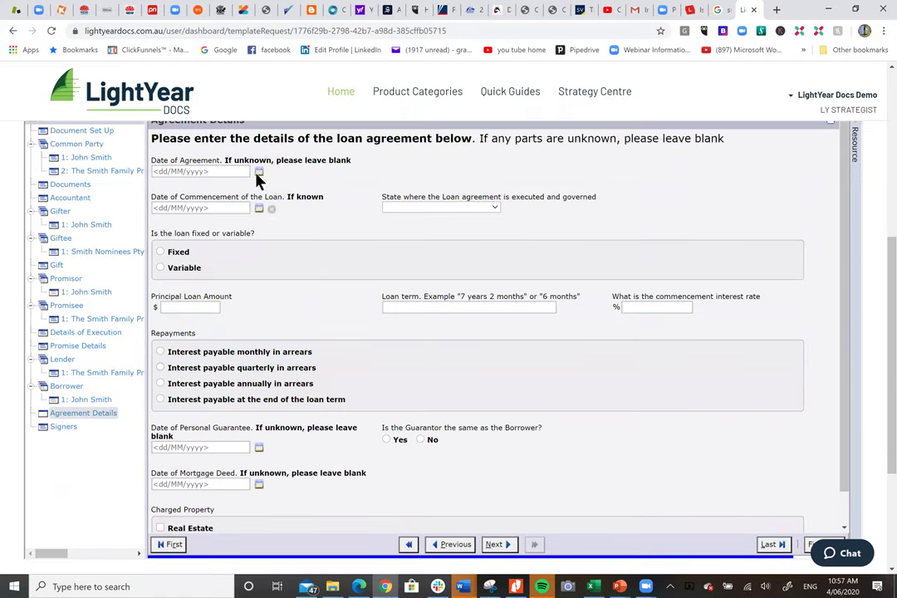
Set agreement and commencement dates to 5 June 2020 with Queensland as governing state.
click(260, 172)
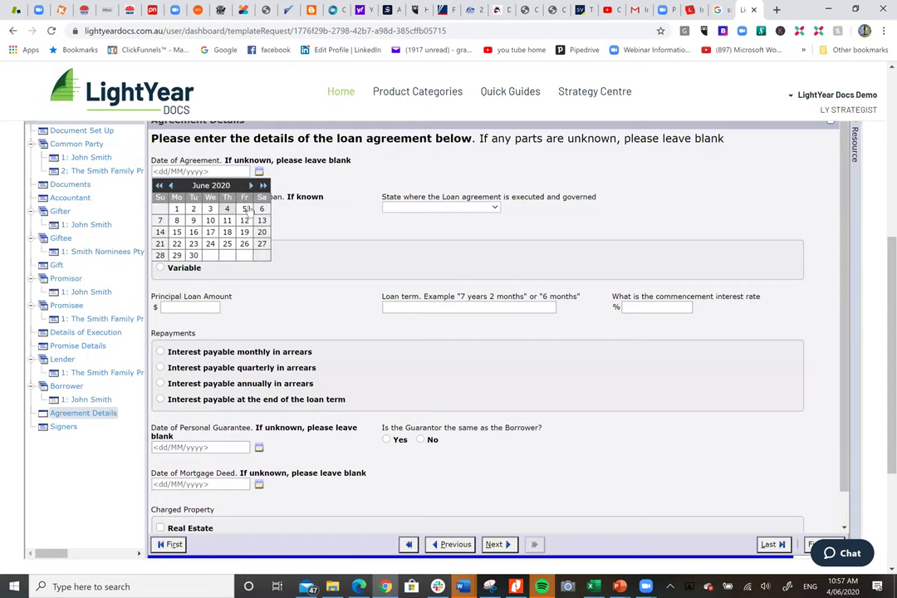
click(245, 208)
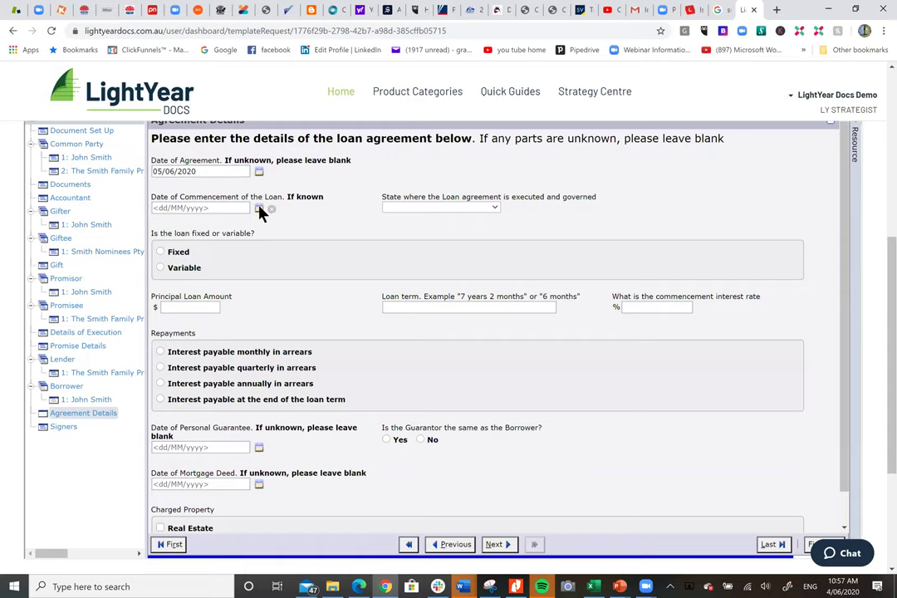
click(259, 208)
click(243, 245)
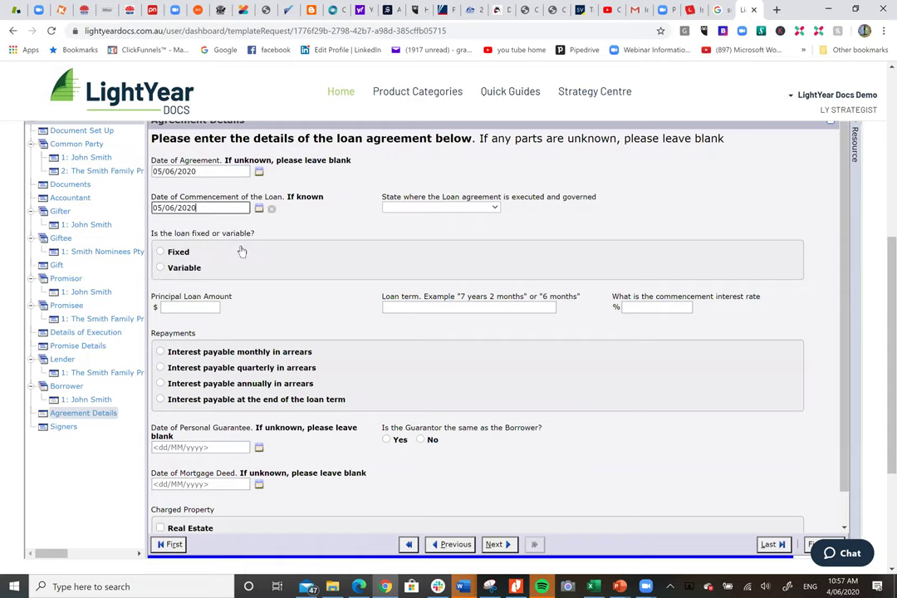
click(410, 209)
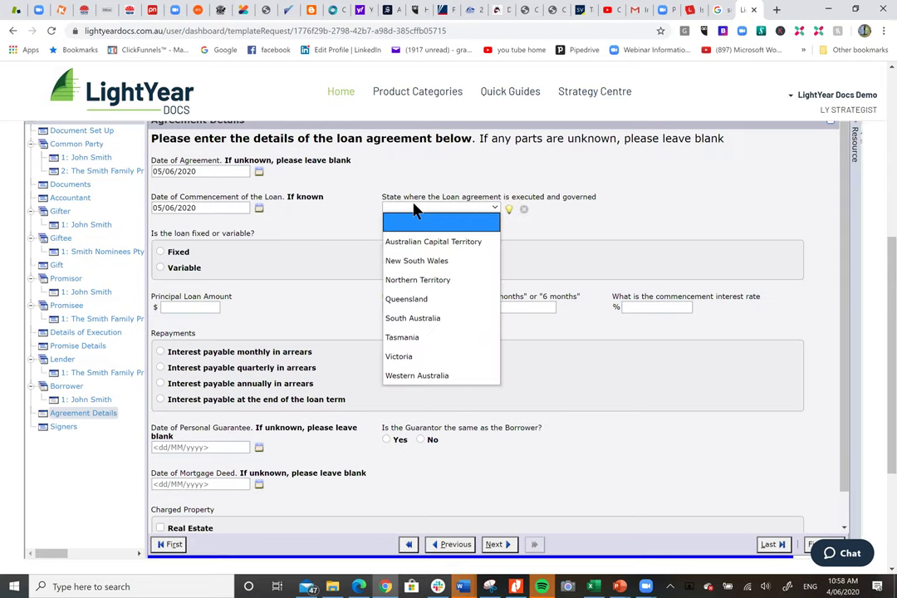
click(410, 299)
Make the loan fixed at 1400000 principal for twenty years at 0.2% interest.
click(178, 252)
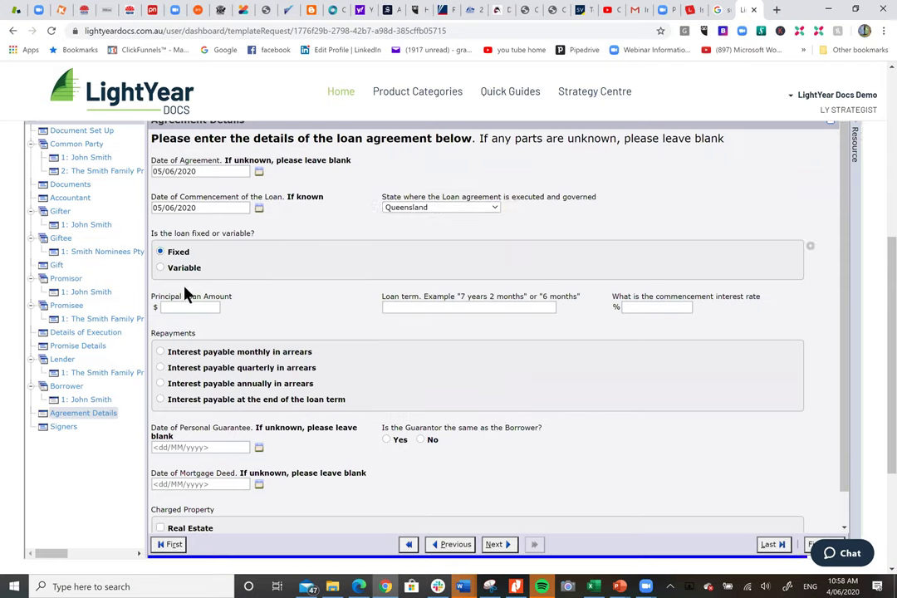
click(196, 306)
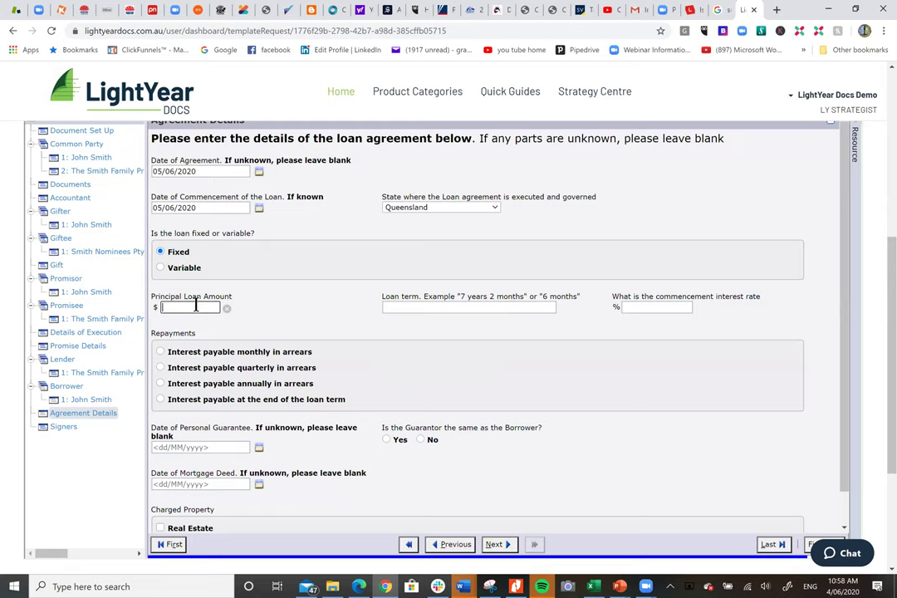
text(1400000)
click(406, 309)
text(twet)
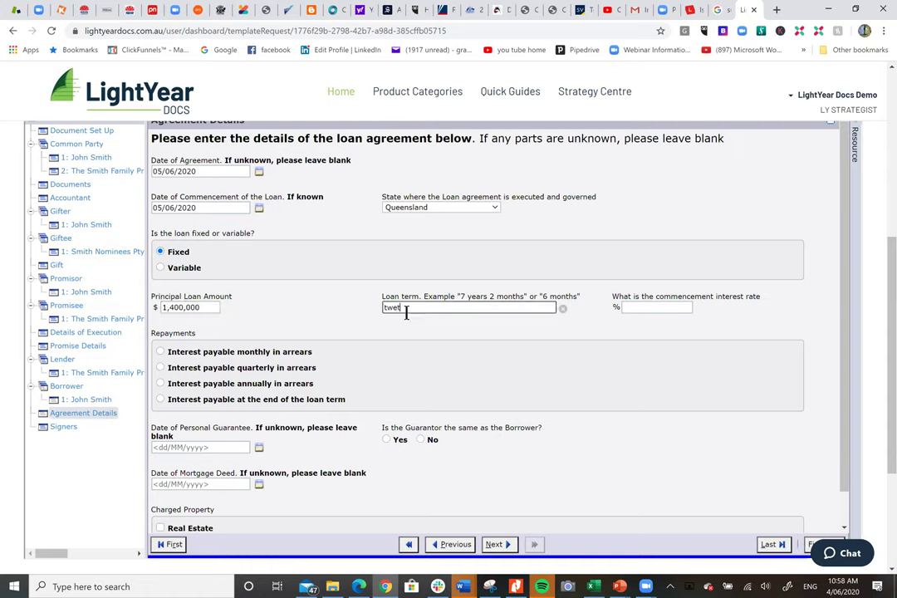
text(ny years)
key(BackSpace)
key(BackSpace)
key(BackSpace)
key(BackSpace)
key(BackSpace)
key(BackSpace)
key(BackSpace)
key(BackSpace)
key(BackSpace)
text(nty years)
click(663, 308)
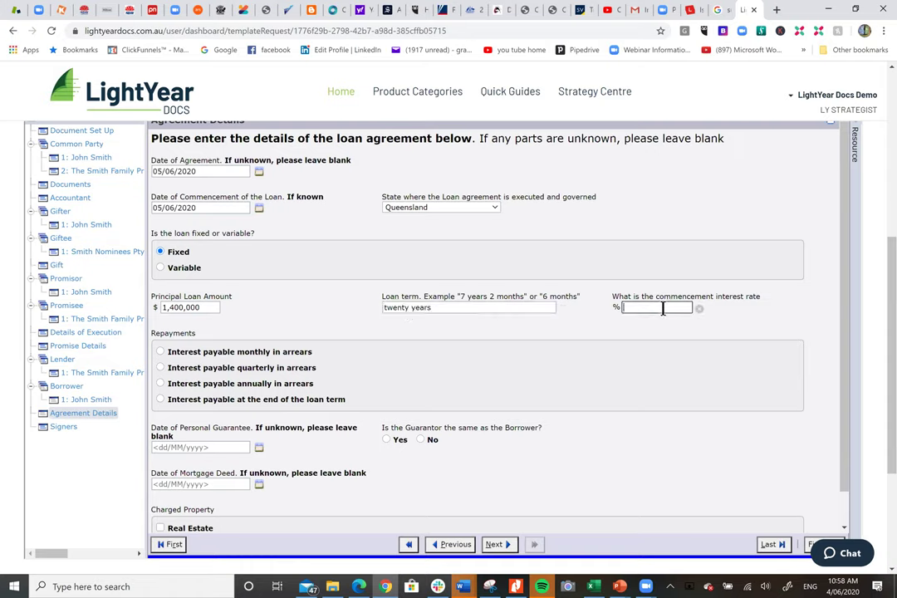
text(0.2)
Make interest payable at term end, guarantor same as borrower, guarantee and mortgage dated 5 June 2020.
click(162, 400)
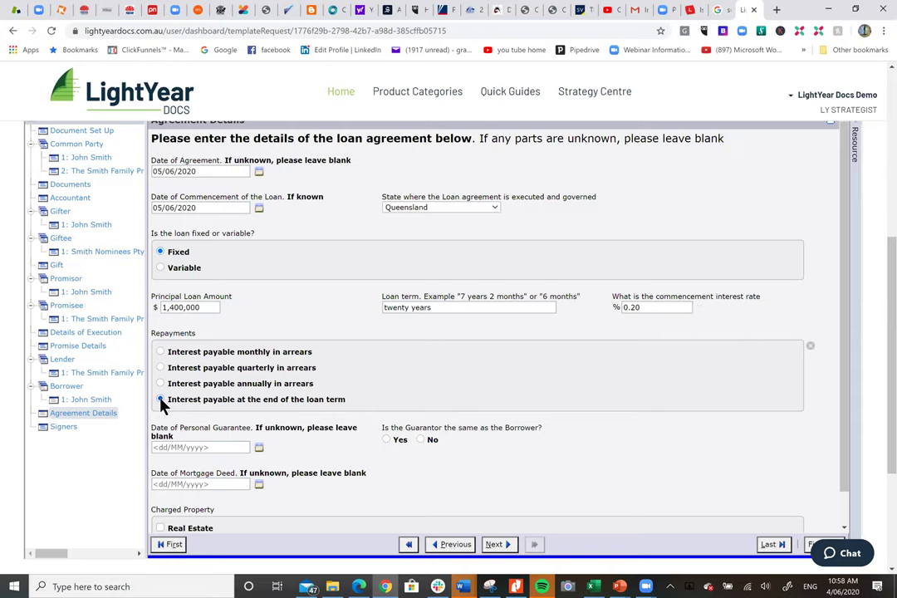
scroll(432, 399, down, 1)
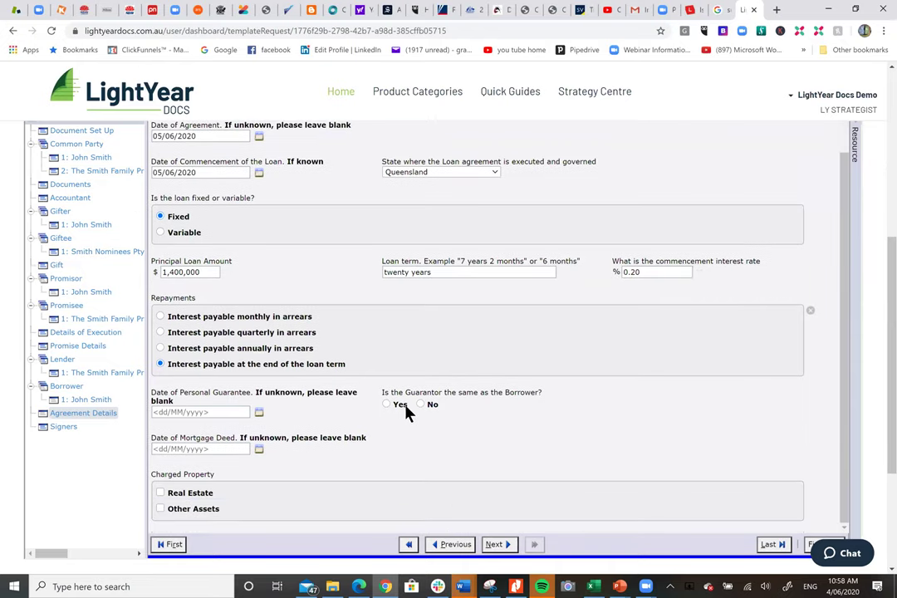
click(258, 413)
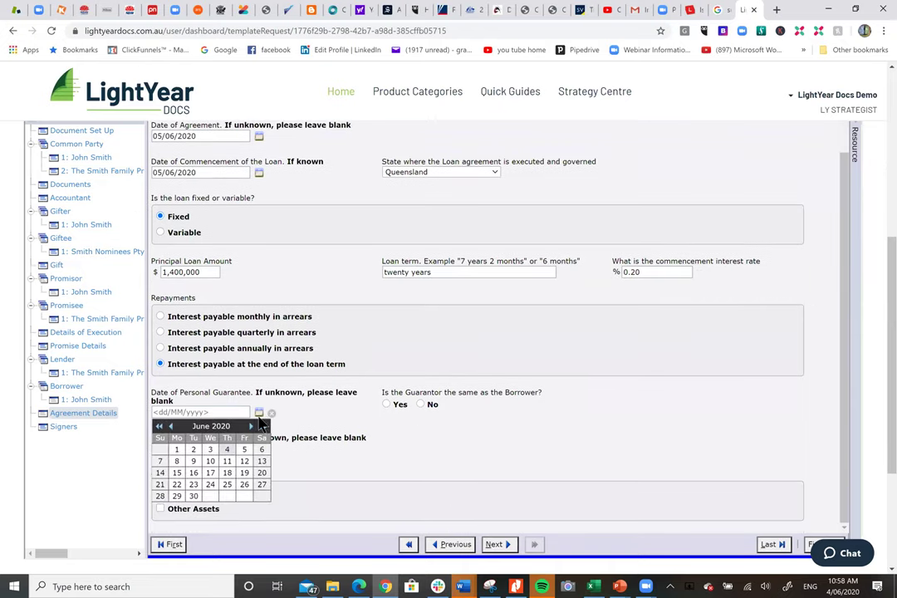
click(244, 449)
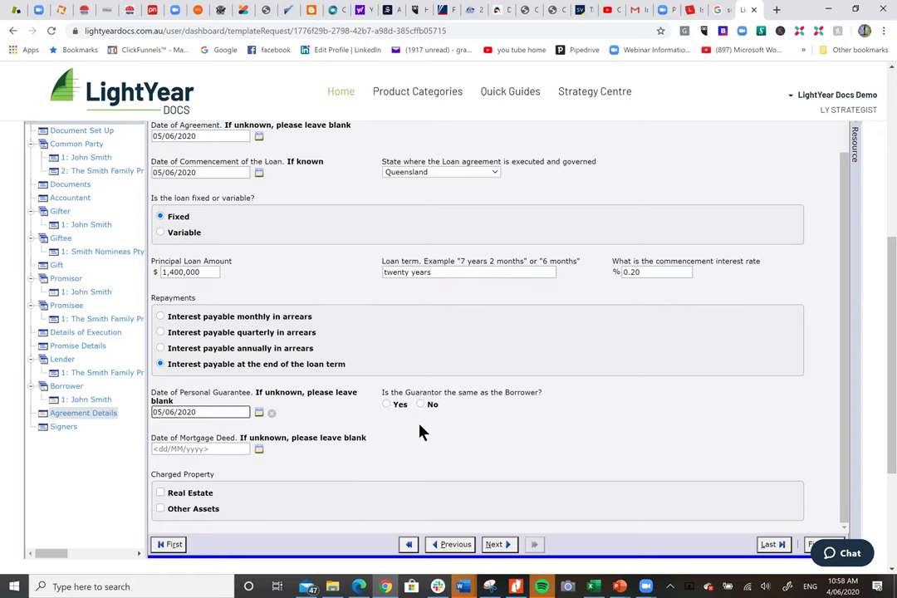
click(386, 405)
click(259, 449)
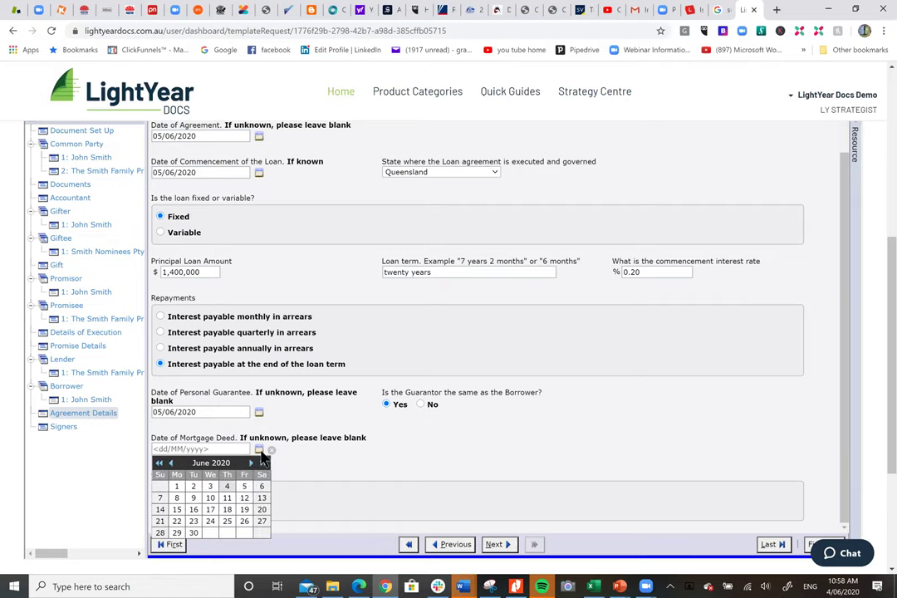
click(245, 487)
scroll(374, 445, down, 1)
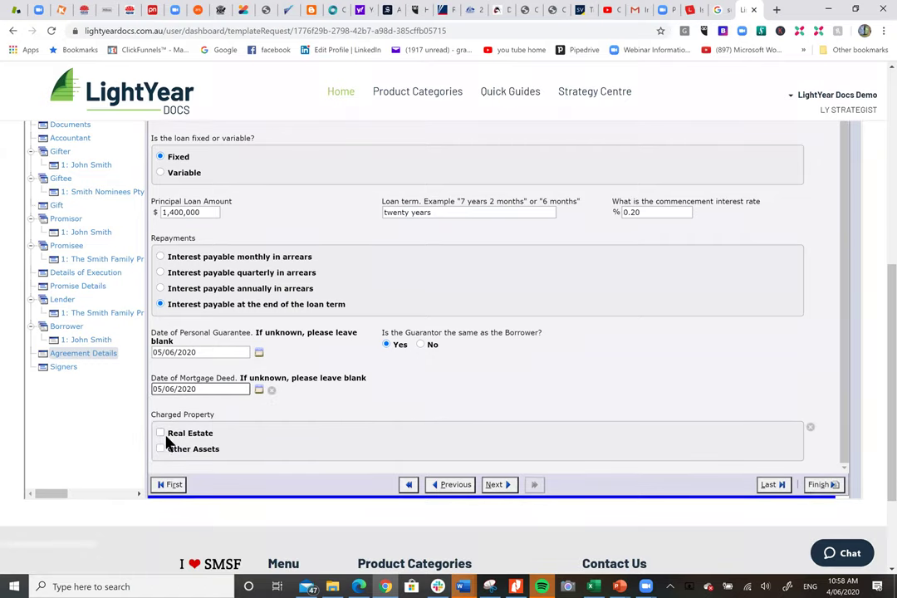
scroll(121, 276, up, 3)
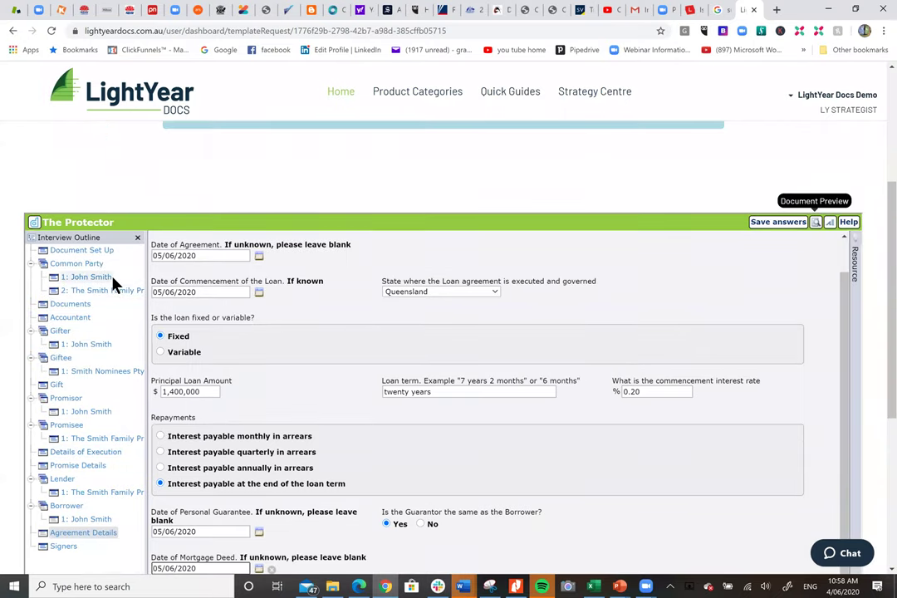
Change the first common party's suburb to Brisbane, state Queensland, postcode 4000, then check the Promisor page.
click(113, 280)
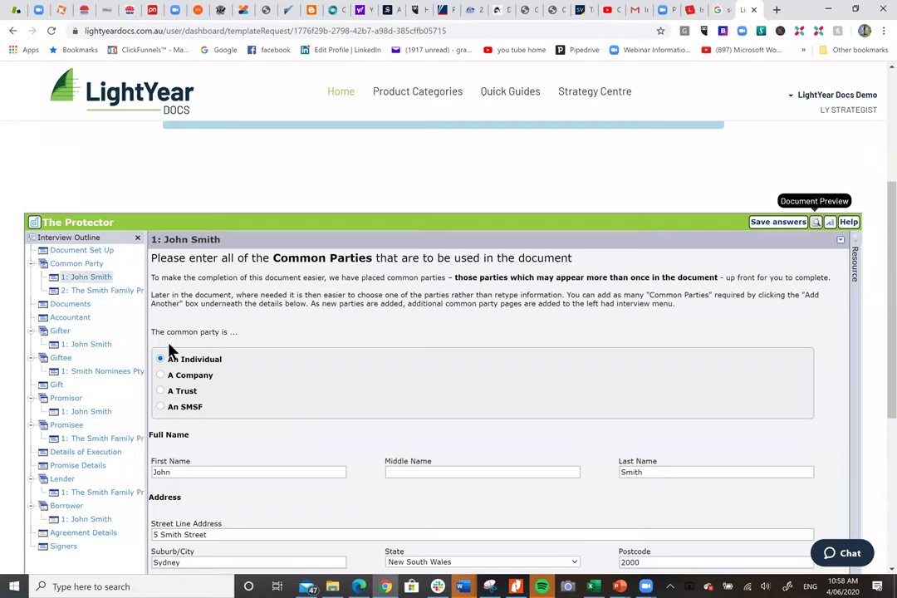
scroll(287, 386, down, 1)
click(249, 502)
double_click(163, 502)
text(Brisbane)
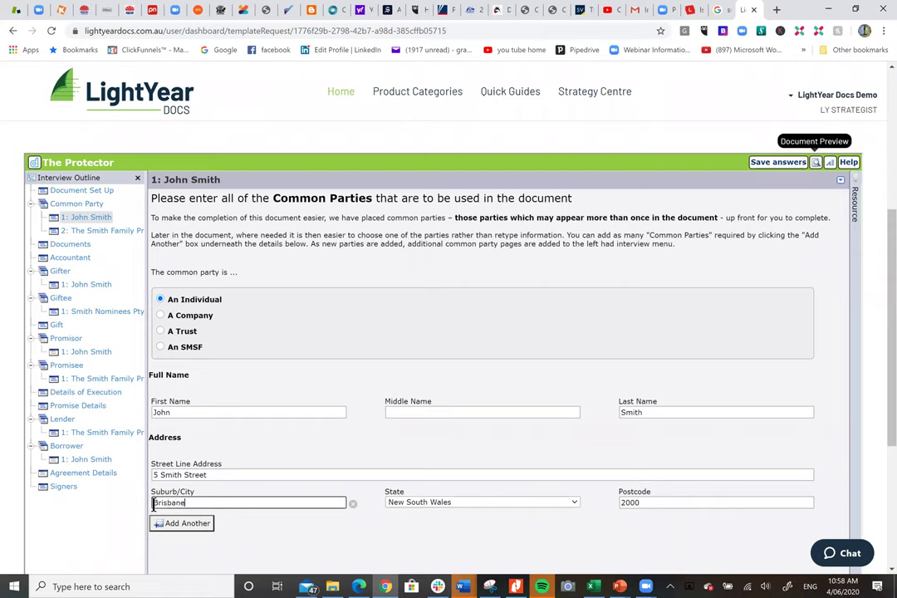
click(482, 502)
click(449, 371)
click(638, 504)
text(4000)
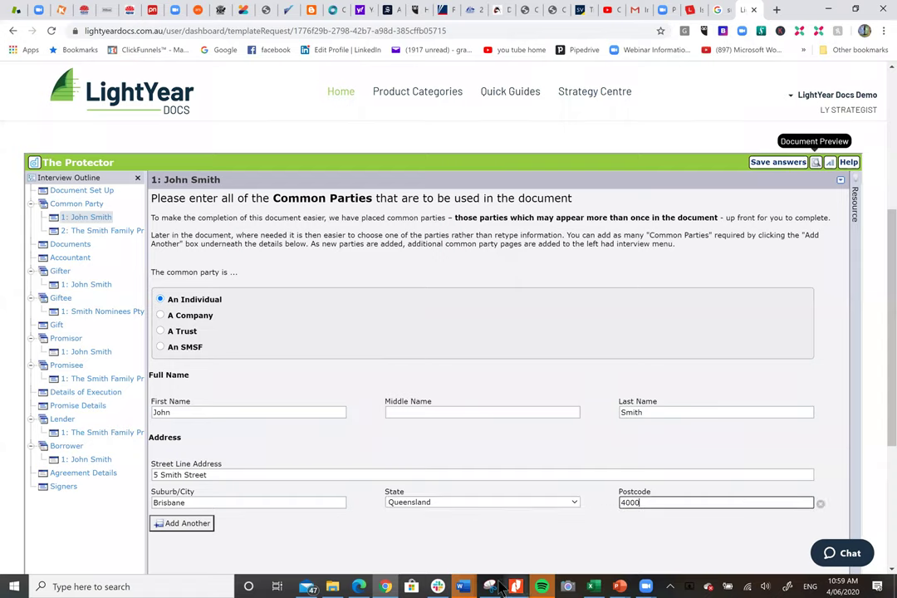
click(105, 352)
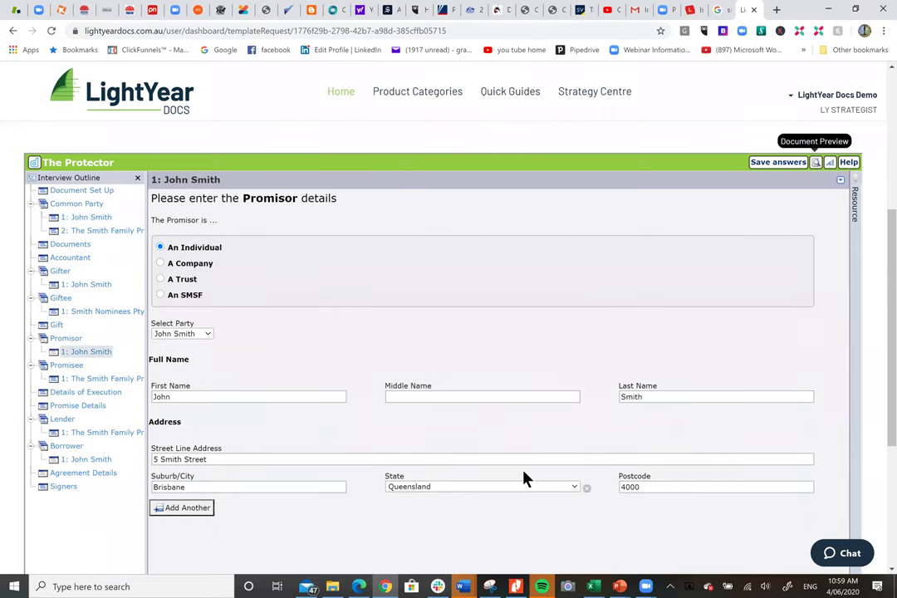
scroll(114, 440, down, 1)
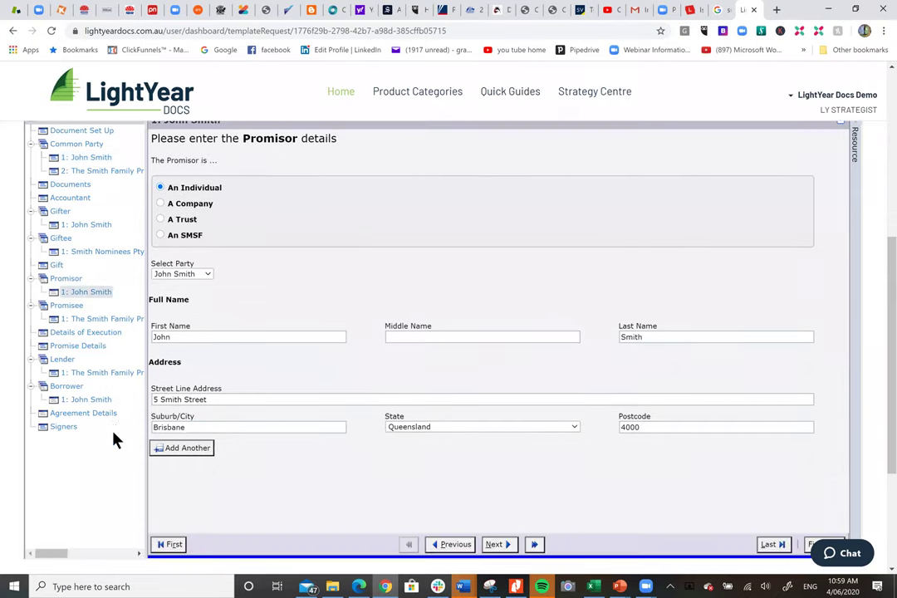
Mark real estate as the charged property and add a property entry with folio L510 546.
click(110, 414)
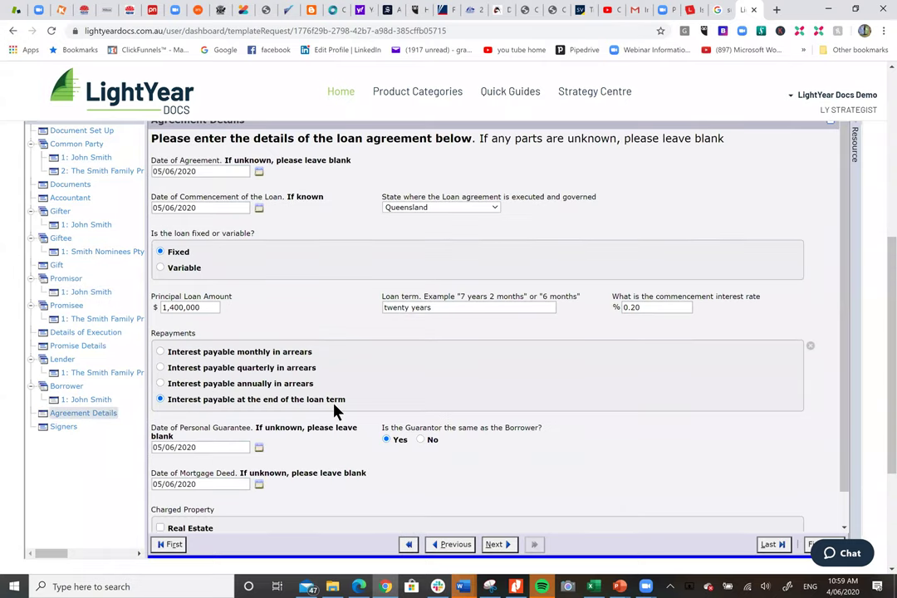
scroll(336, 413, down, 2)
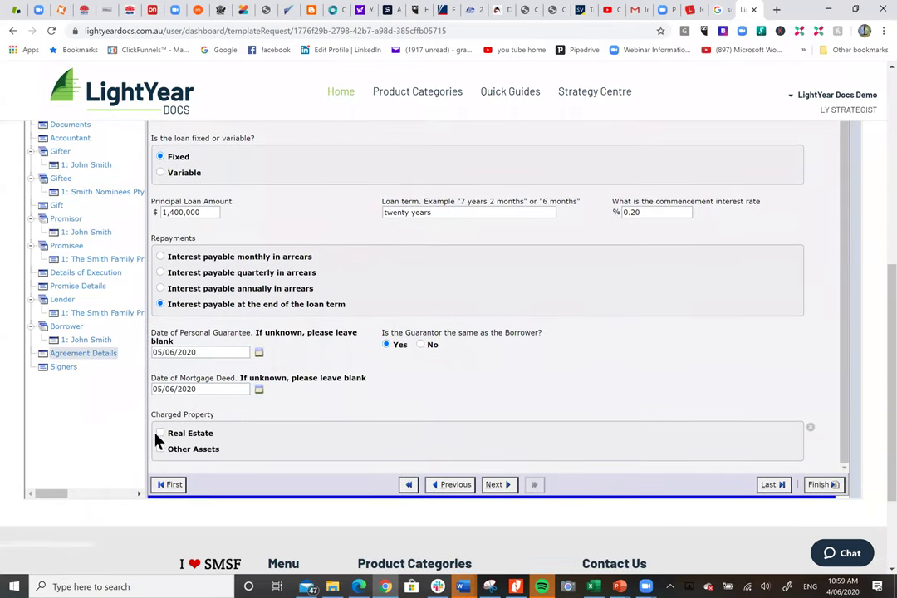
click(161, 433)
scroll(382, 396, down, 3)
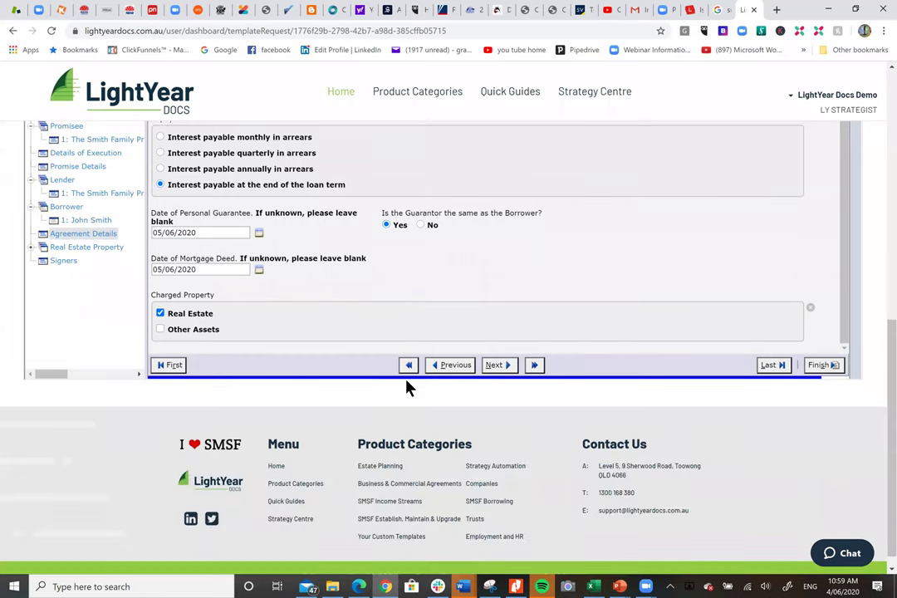
click(101, 249)
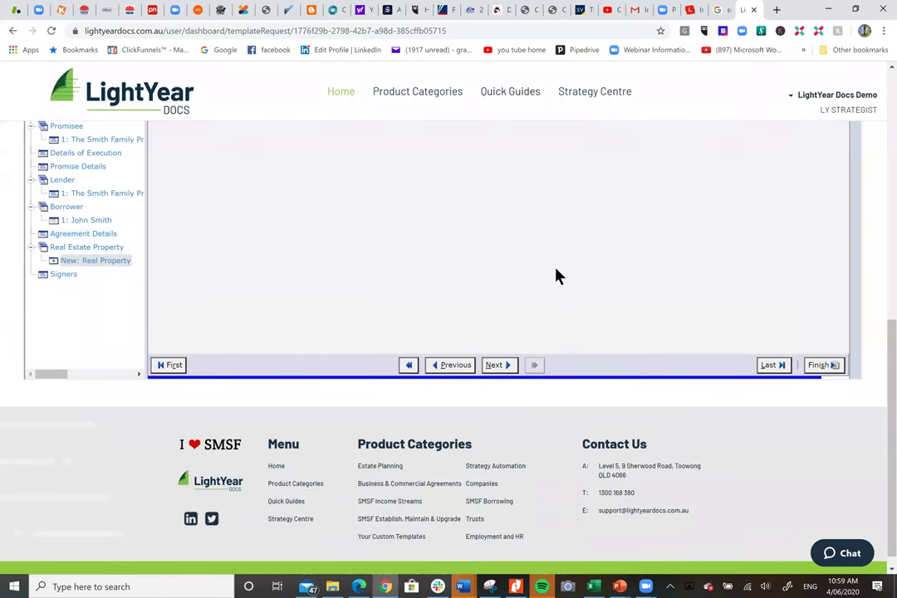
scroll(555, 277, up, 3)
scroll(556, 276, up, 2)
click(259, 290)
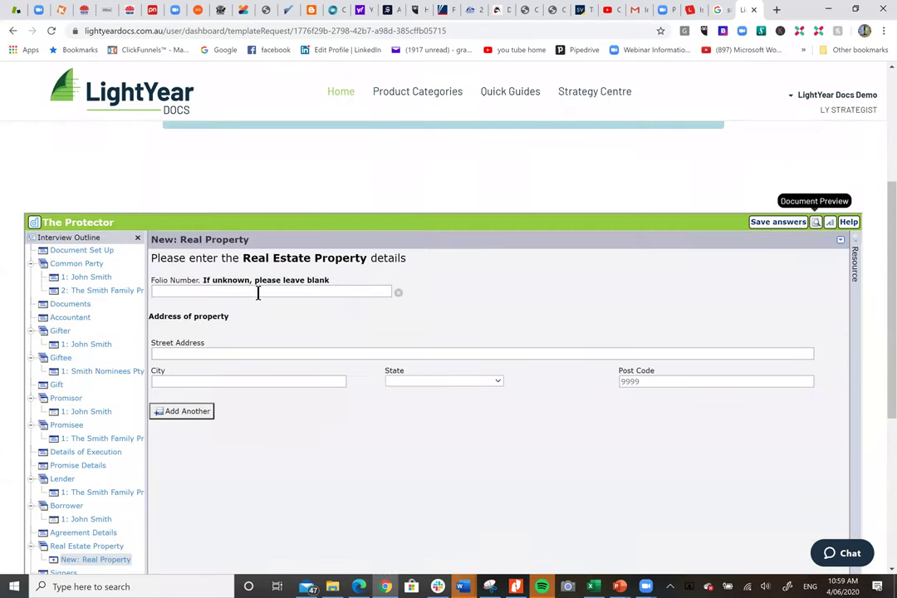
text(L510 546)
click(226, 350)
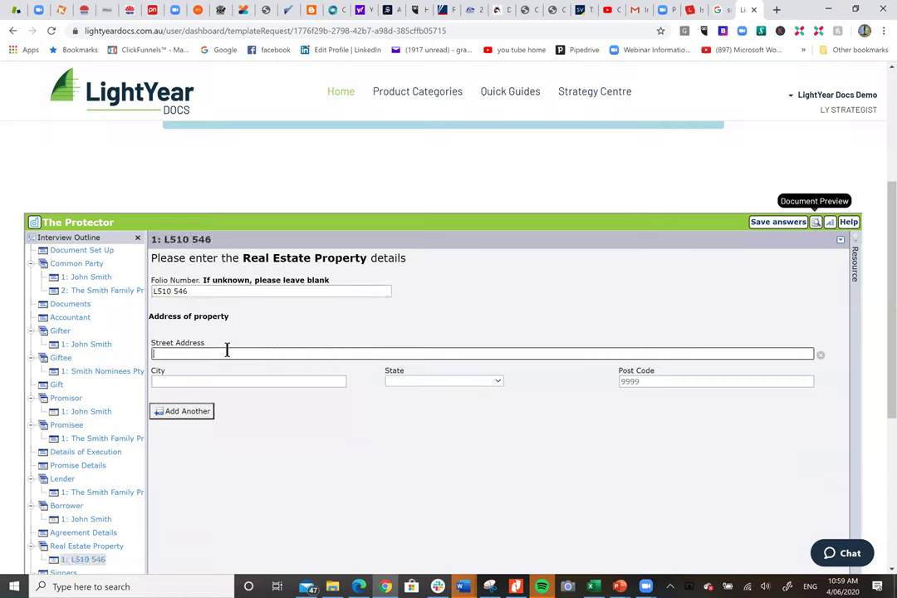
key(Tab)
key(Tab)
key(Tab)
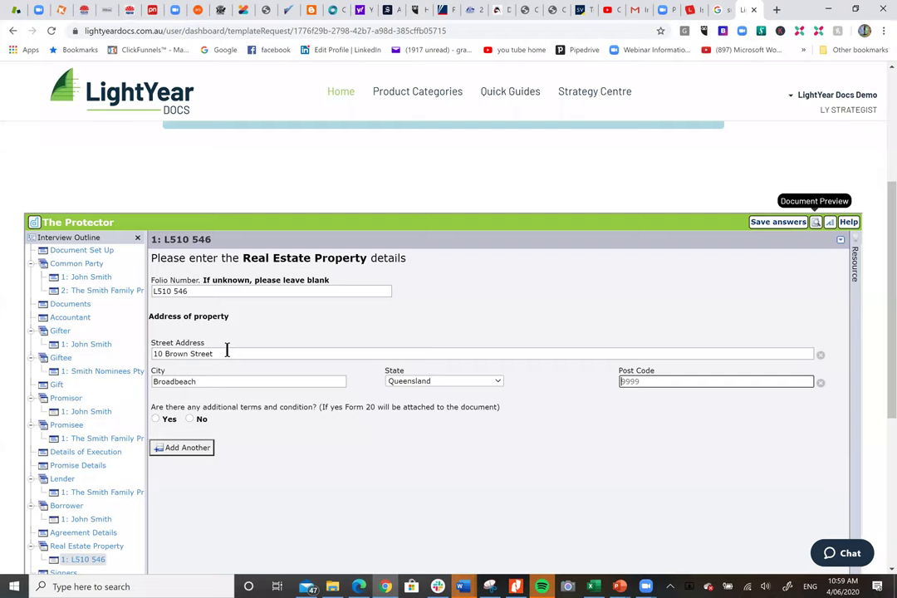
click(190, 419)
scroll(268, 434, down, 3)
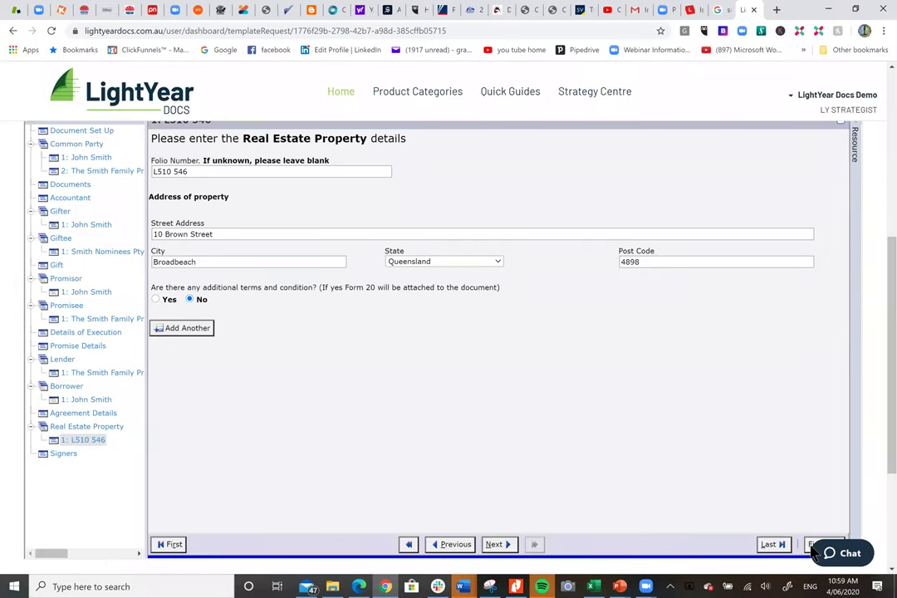
scroll(822, 445, down, 2)
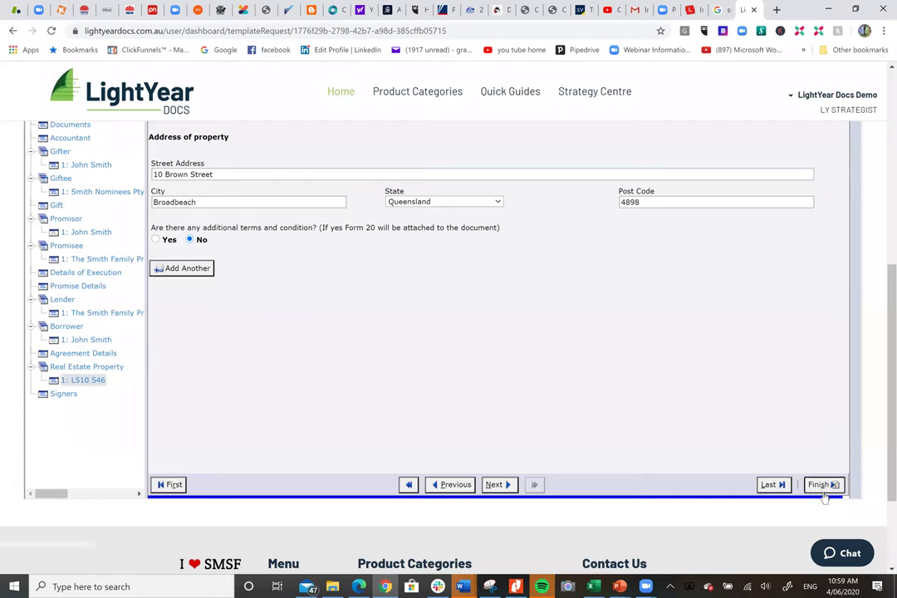
Finish the interview to assemble the documents, then download The Protector.pdf.
click(822, 485)
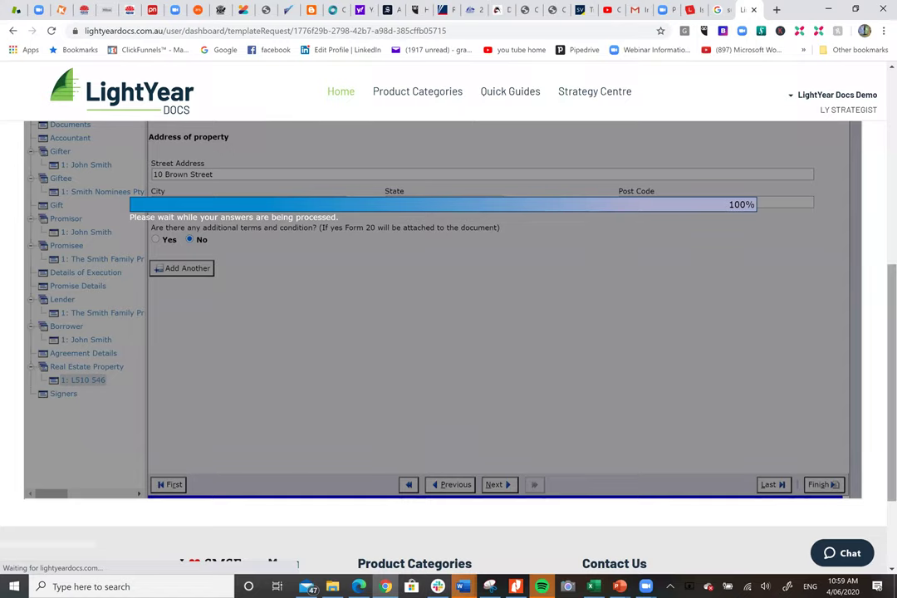
scroll(818, 204, up, 2)
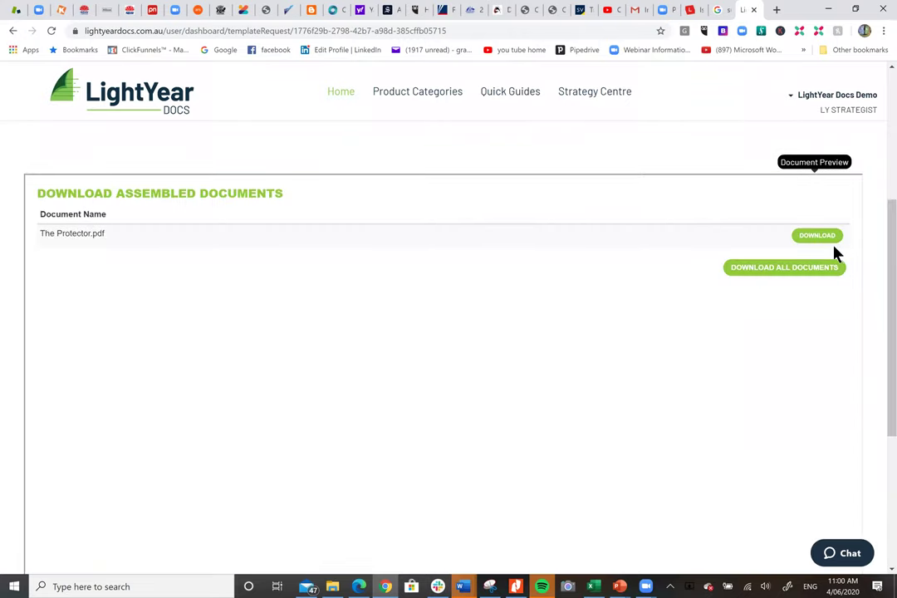
click(819, 242)
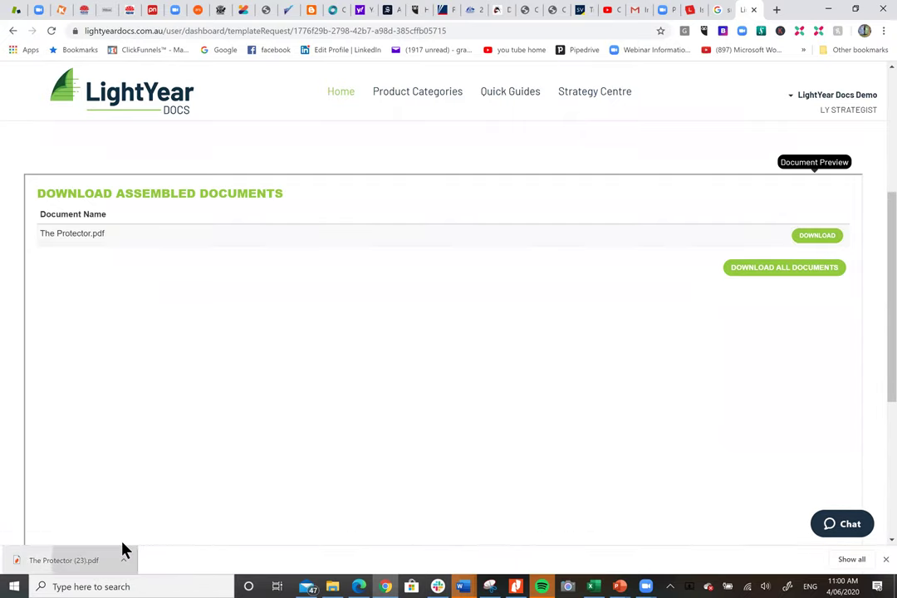
Open the downloaded The Protector.pdf in Chrome's PDF viewer and review its title page.
click(74, 559)
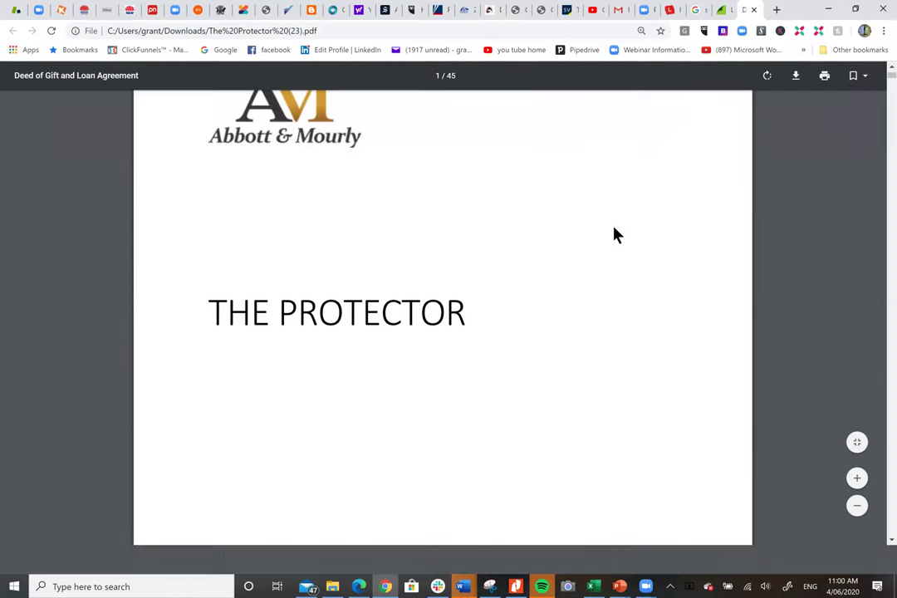
scroll(596, 254, down, 6)
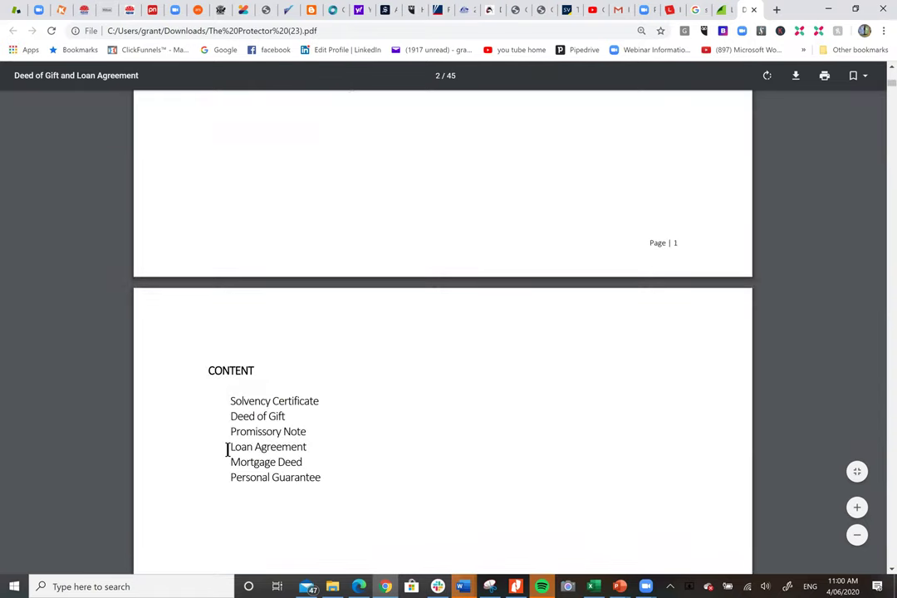
scroll(461, 336, down, 3)
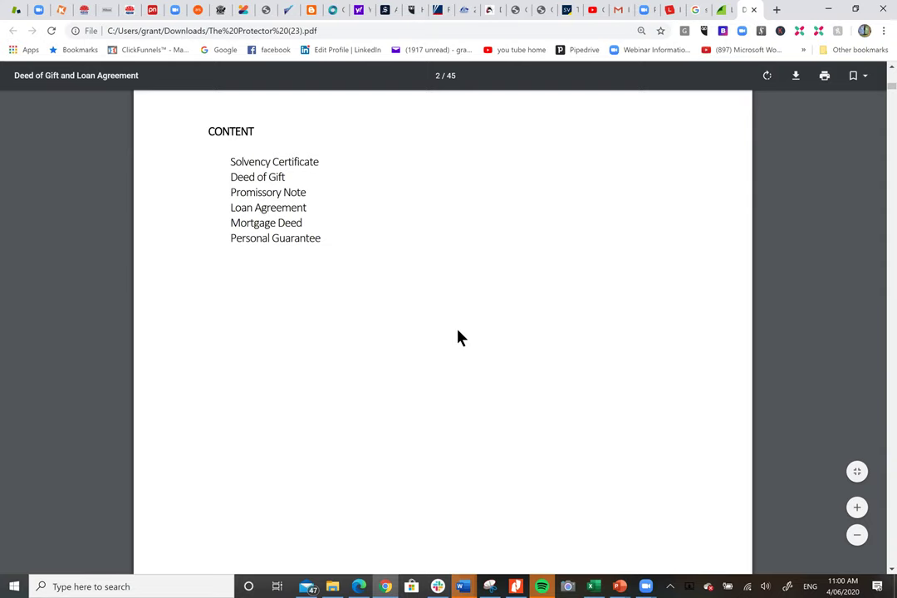
scroll(460, 336, down, 2)
scroll(461, 336, down, 5)
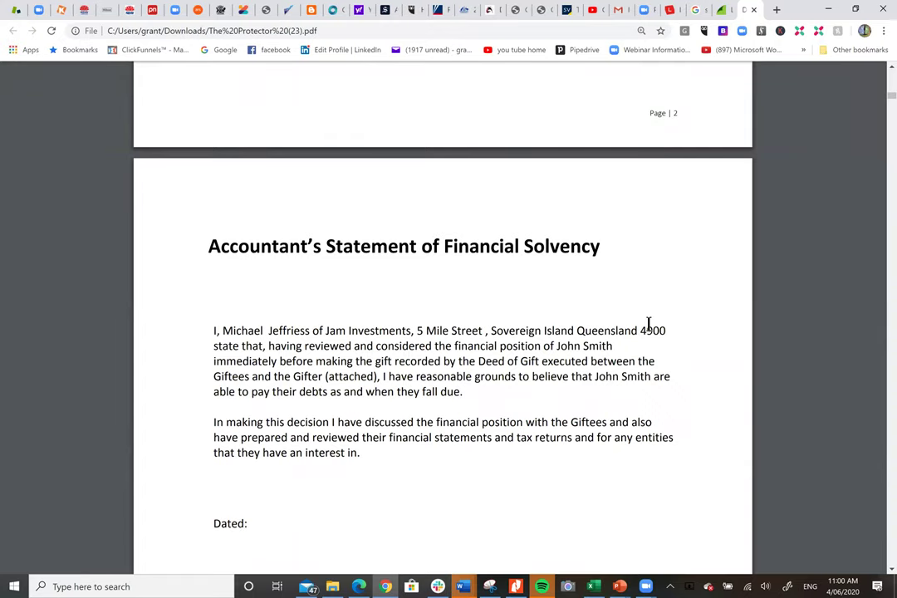
scroll(648, 324, down, 2)
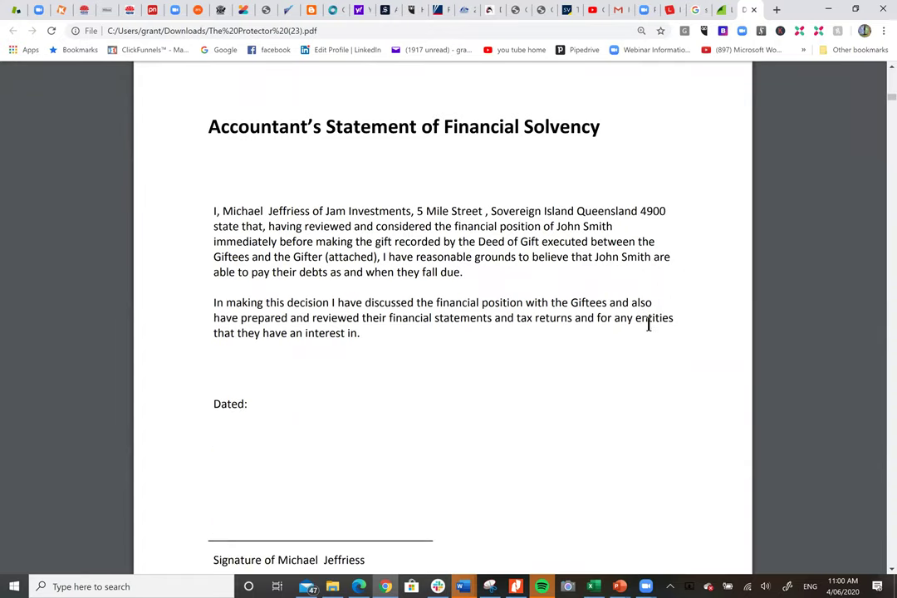
scroll(648, 324, down, 2)
scroll(649, 324, down, 3)
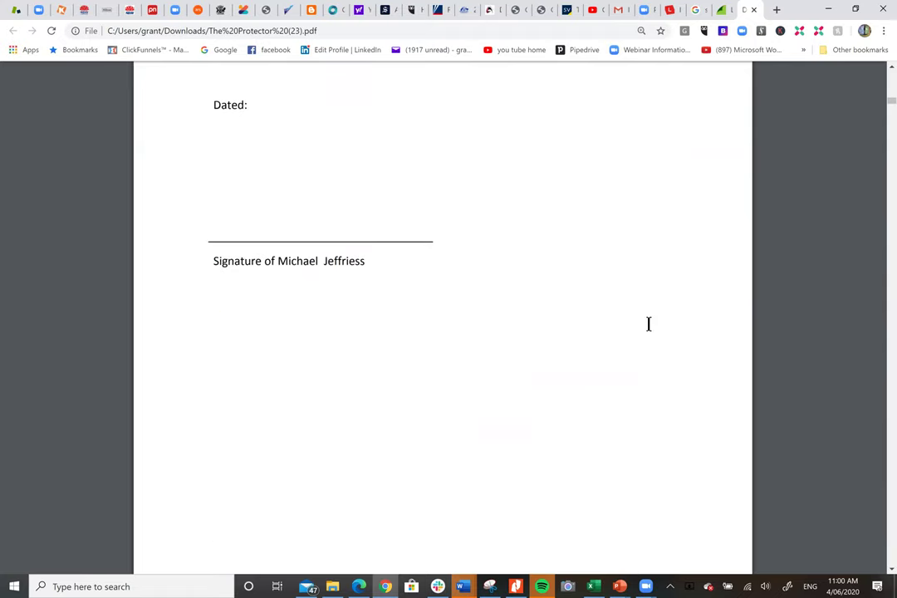
scroll(649, 324, down, 8)
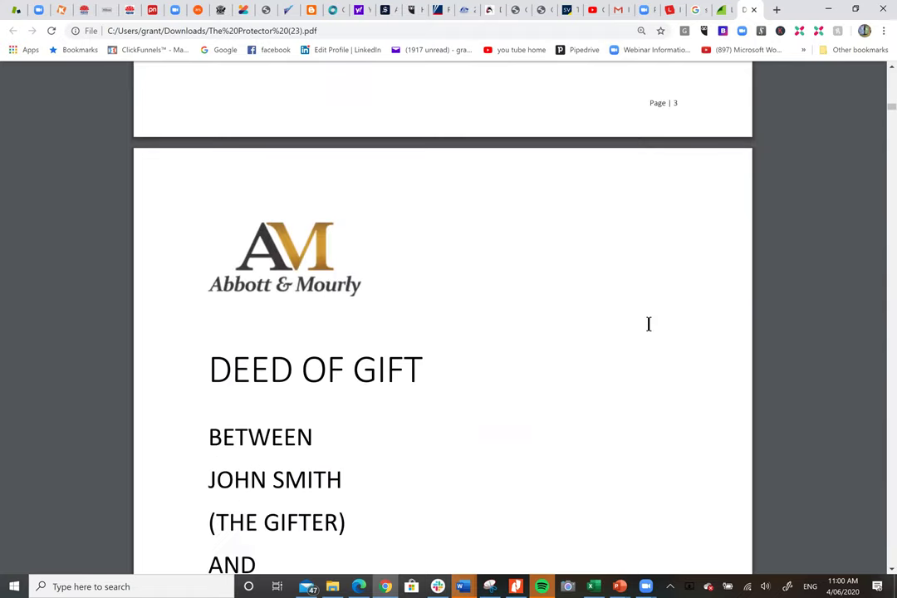
scroll(648, 323, down, 3)
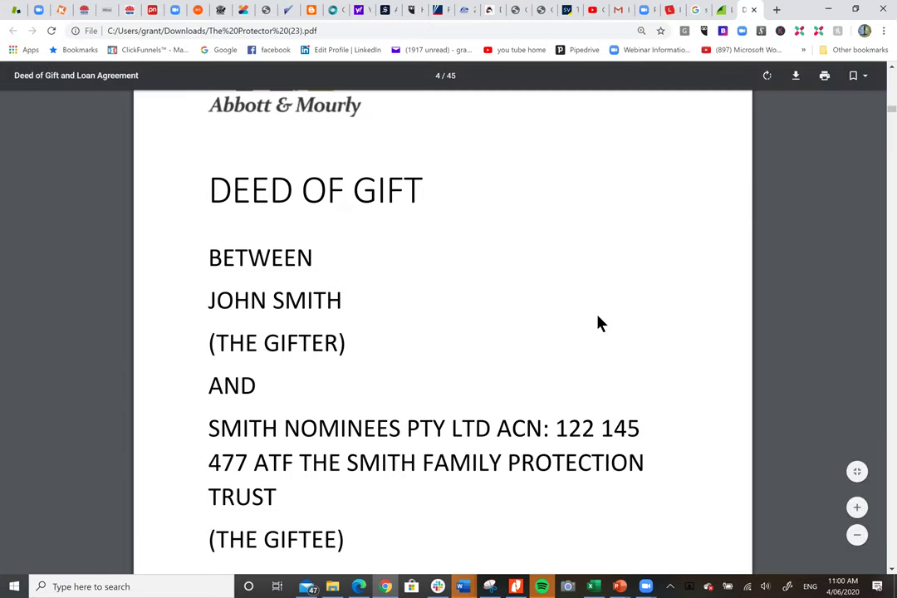
Scroll on through the Deed of Gift pages to the Deed of Promissory Note.
scroll(600, 323, down, 4)
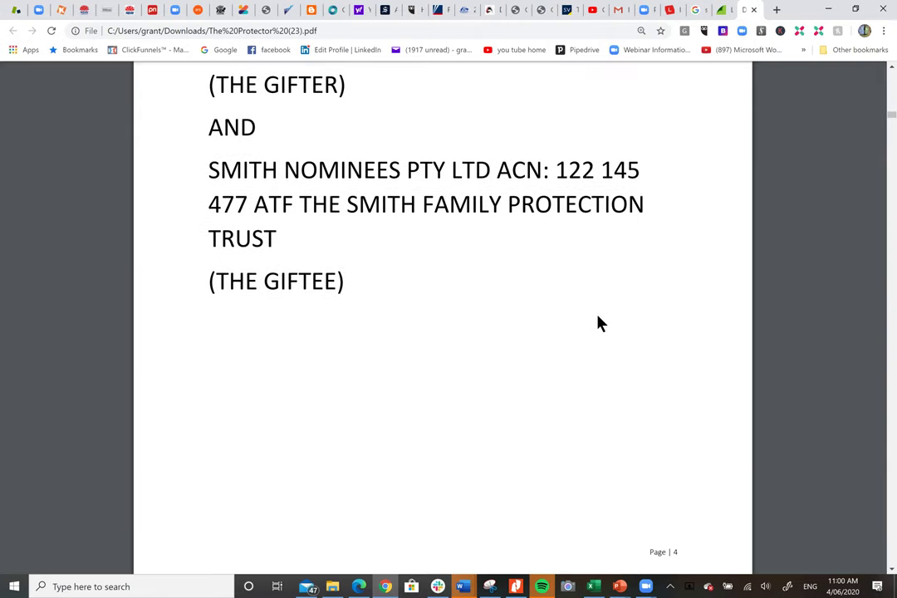
scroll(600, 323, down, 4)
scroll(600, 323, down, 12)
scroll(600, 323, down, 12)
scroll(600, 323, down, 10)
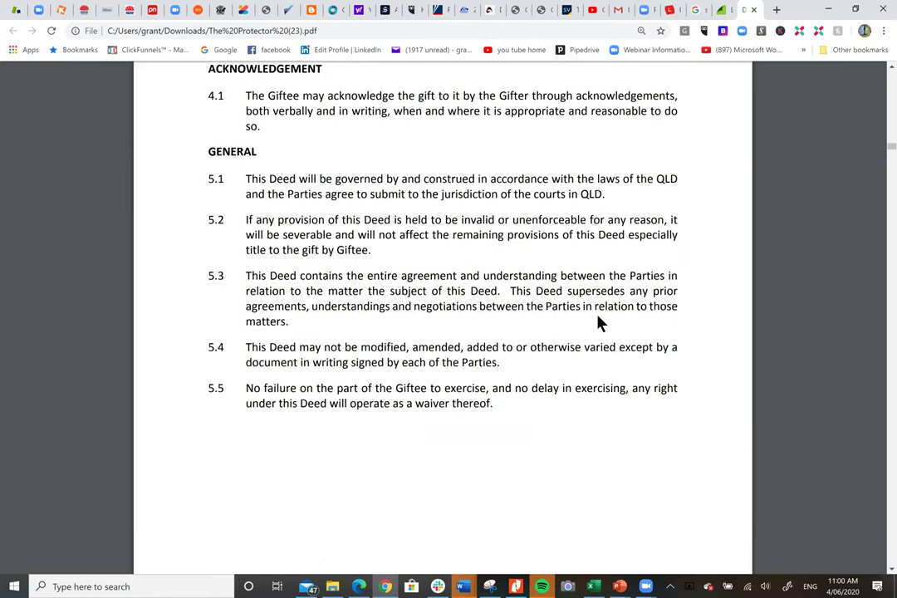
scroll(600, 323, down, 4)
scroll(601, 323, down, 1)
scroll(601, 323, up, 1)
scroll(600, 323, down, 1)
scroll(600, 323, down, 8)
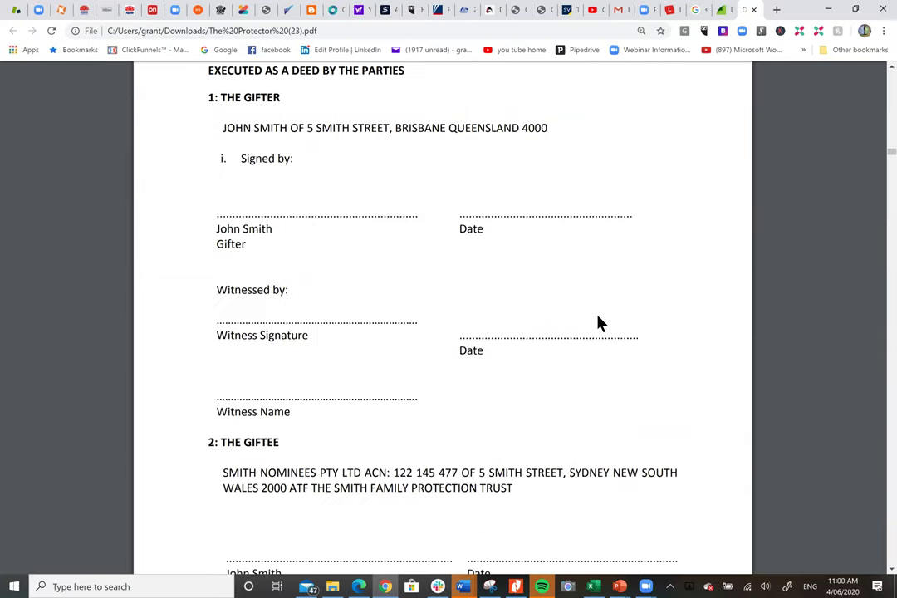
scroll(600, 323, down, 4)
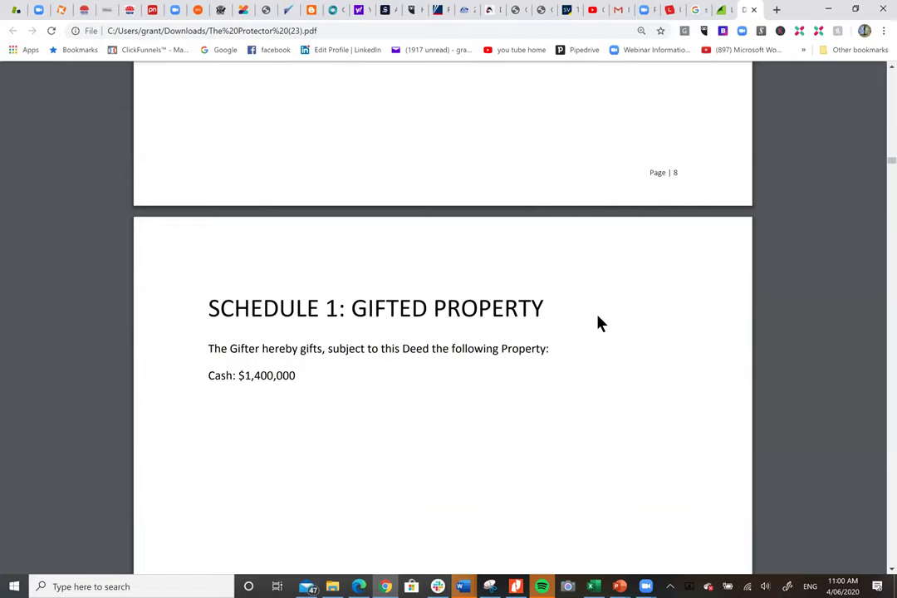
scroll(600, 323, down, 8)
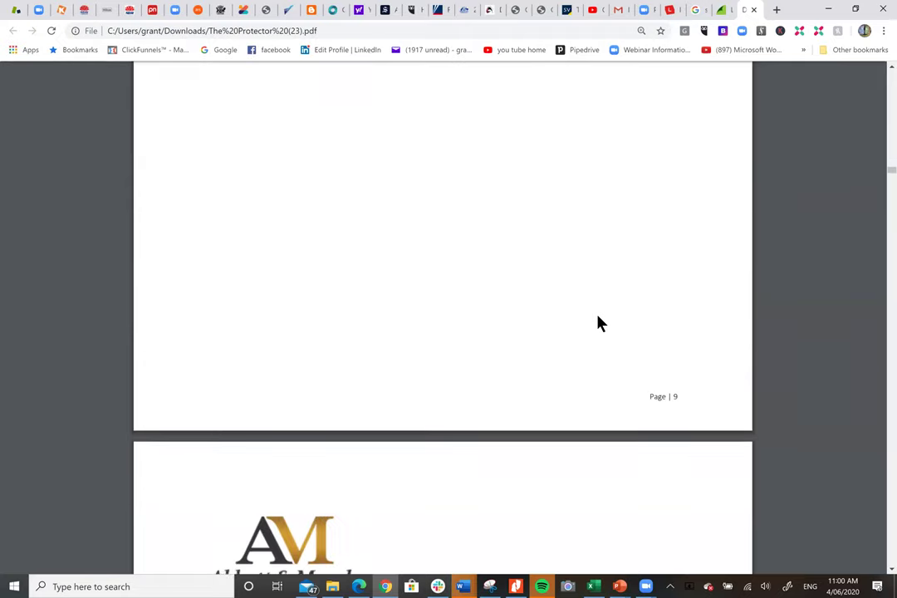
scroll(600, 323, down, 4)
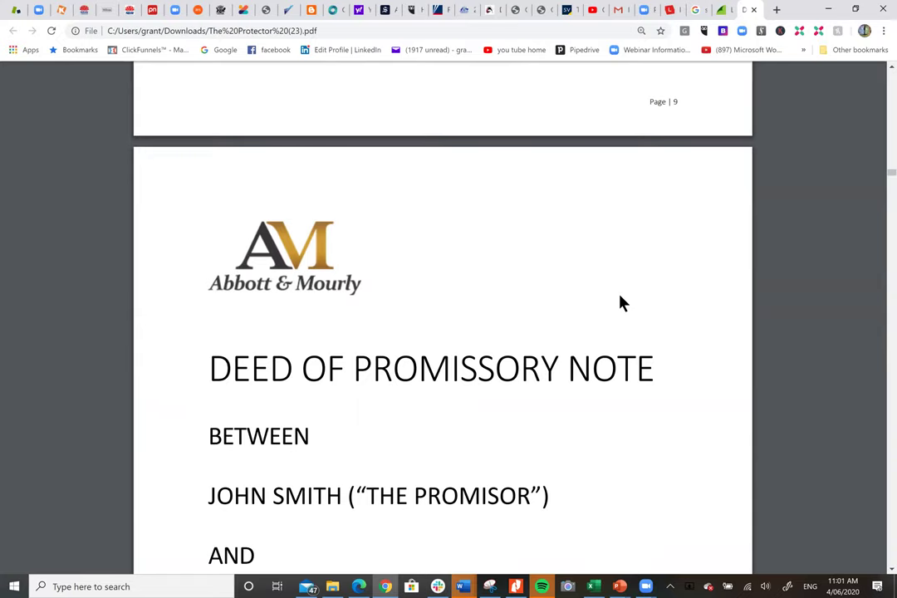
Scroll through the Deed of Promissory Note and its execution blocks to the Loan Agreement cover.
scroll(623, 304, down, 6)
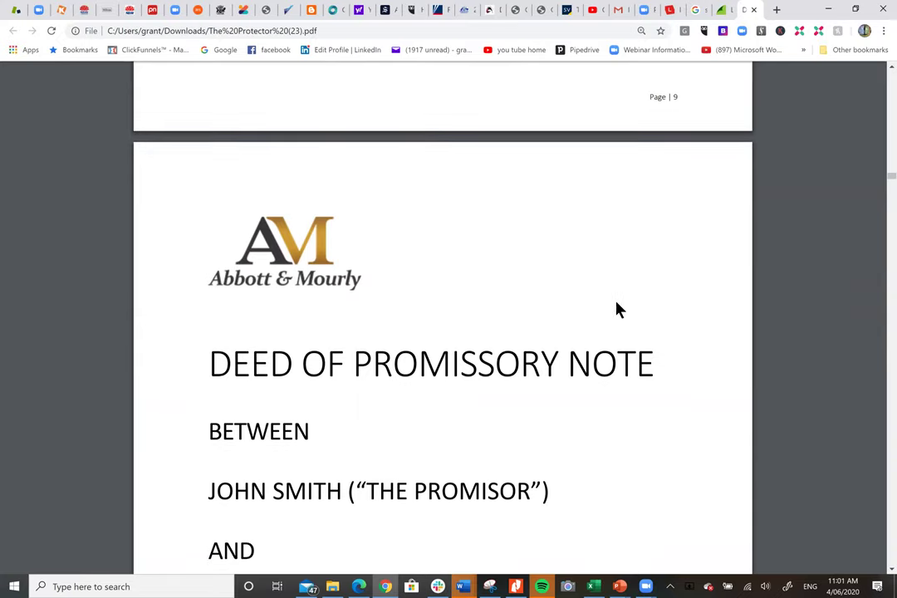
scroll(616, 309, up, 2)
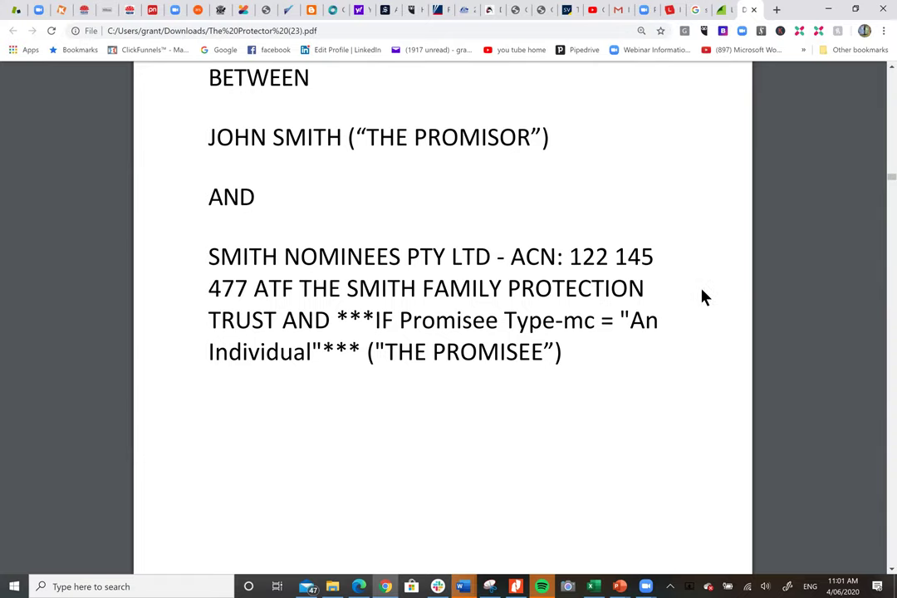
scroll(701, 297, down, 6)
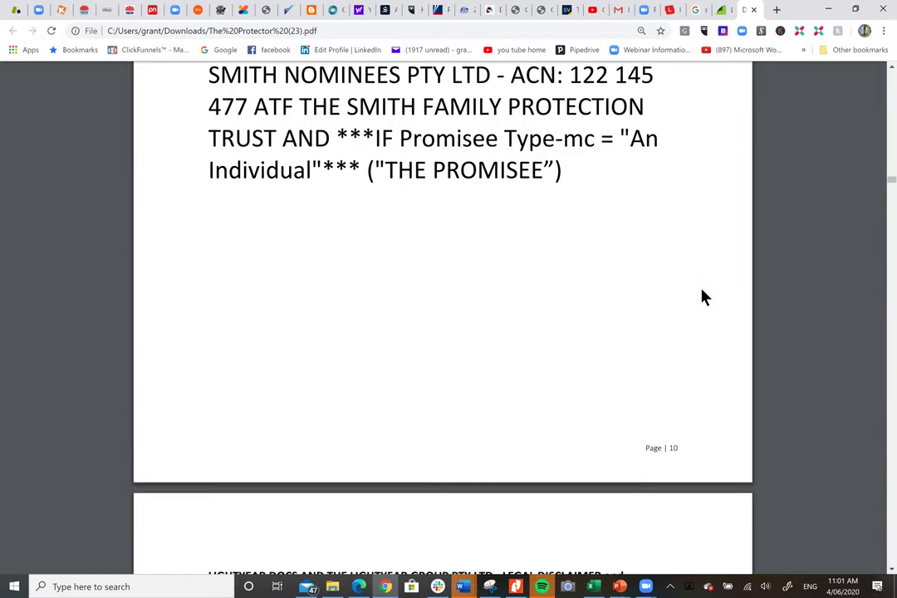
scroll(702, 297, down, 4)
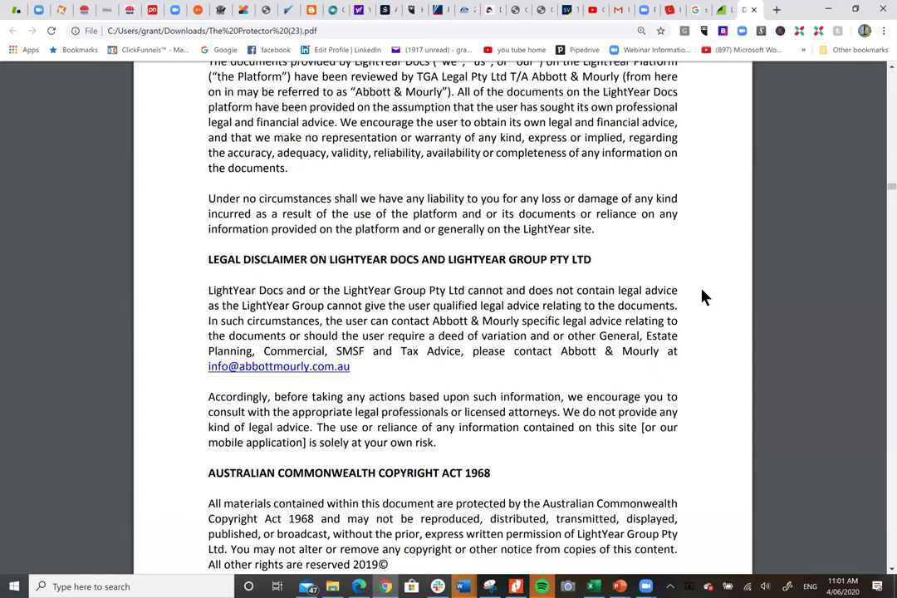
scroll(702, 297, down, 5)
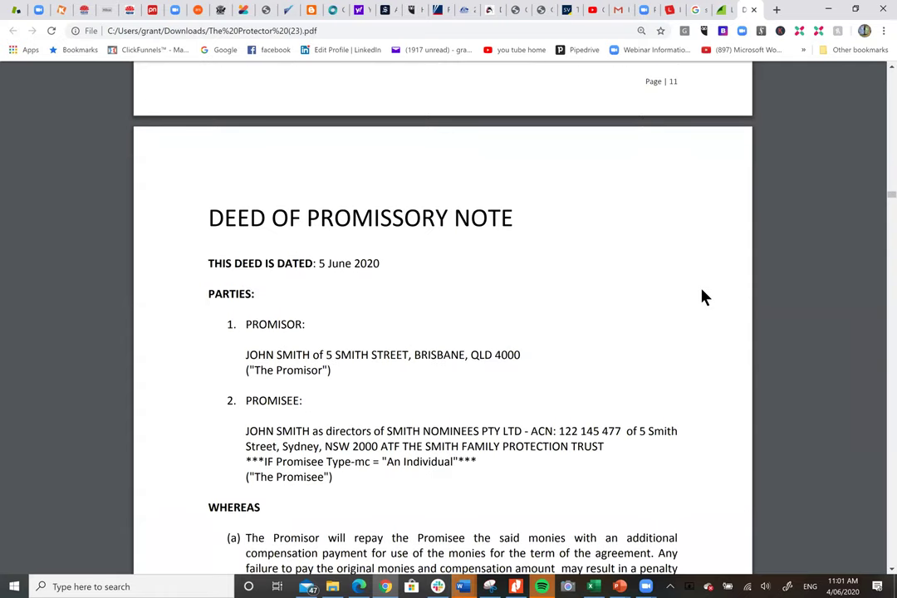
scroll(702, 298, down, 2)
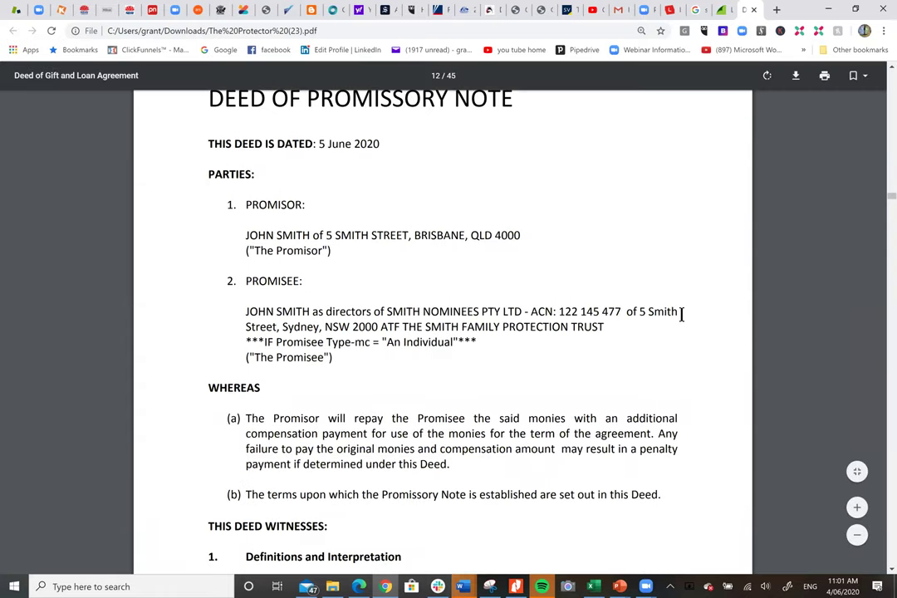
scroll(680, 314, down, 4)
scroll(681, 314, down, 15)
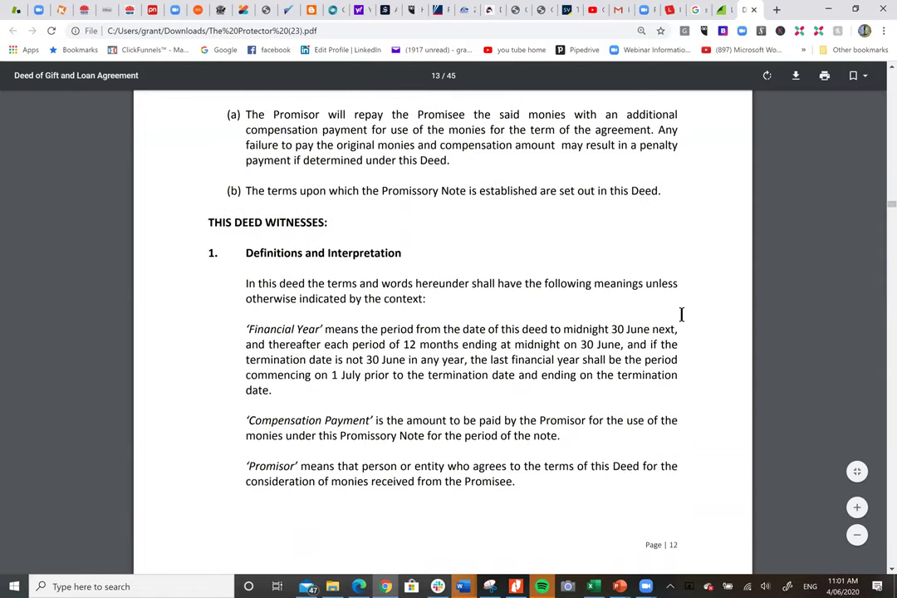
scroll(681, 314, down, 13)
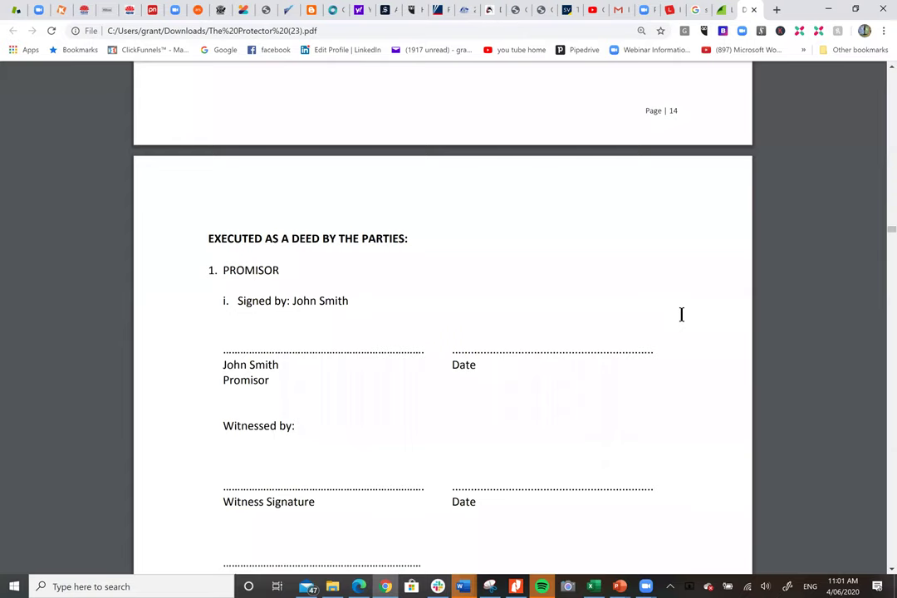
scroll(681, 314, down, 3)
scroll(681, 313, down, 3)
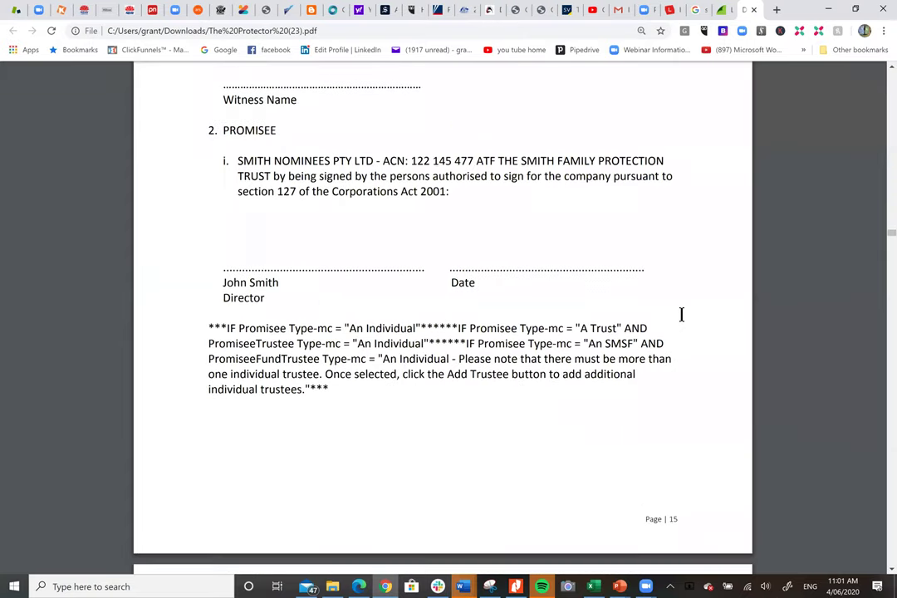
scroll(680, 313, down, 3)
scroll(681, 314, down, 2)
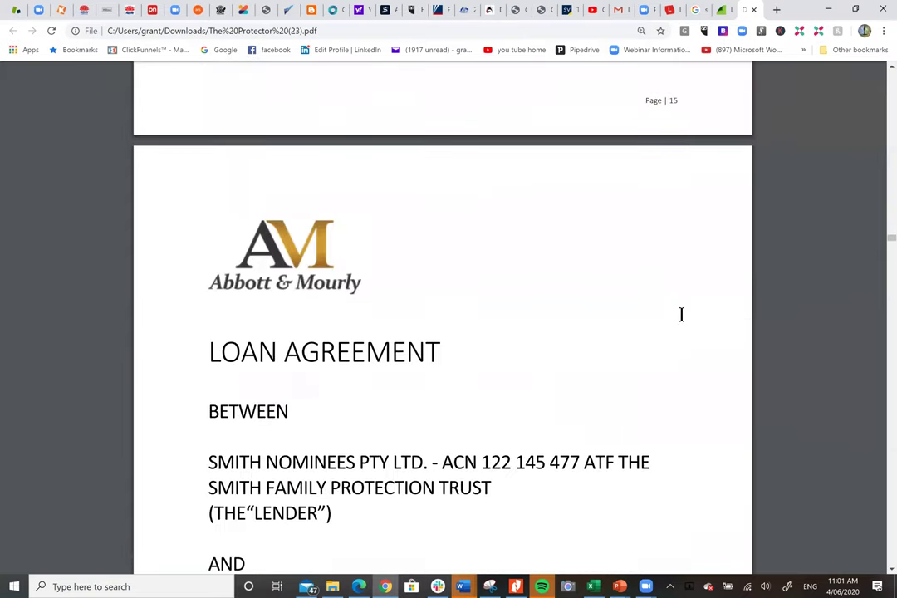
Scroll through the Loan Agreement's Document Index and disclaimer pages.
scroll(681, 313, down, 2)
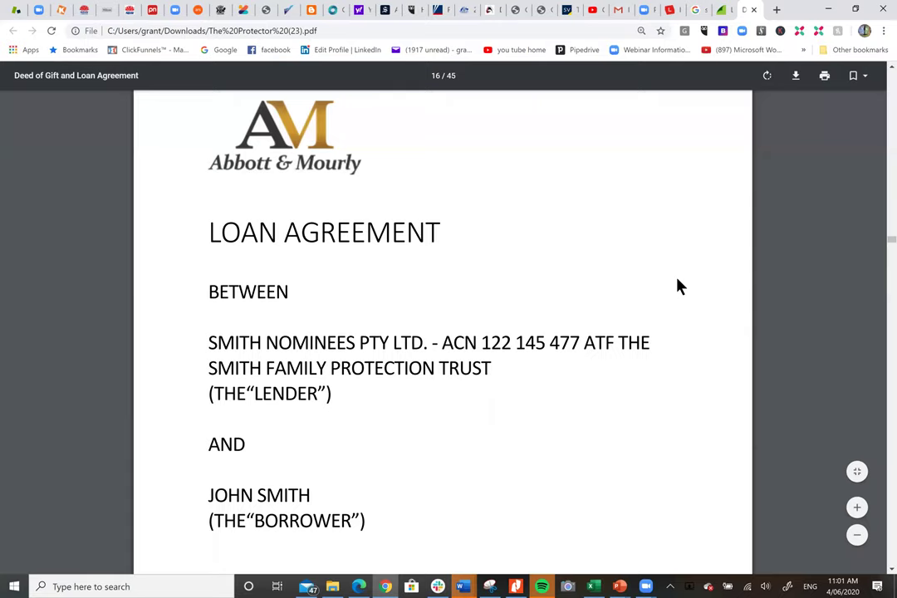
scroll(677, 286, down, 10)
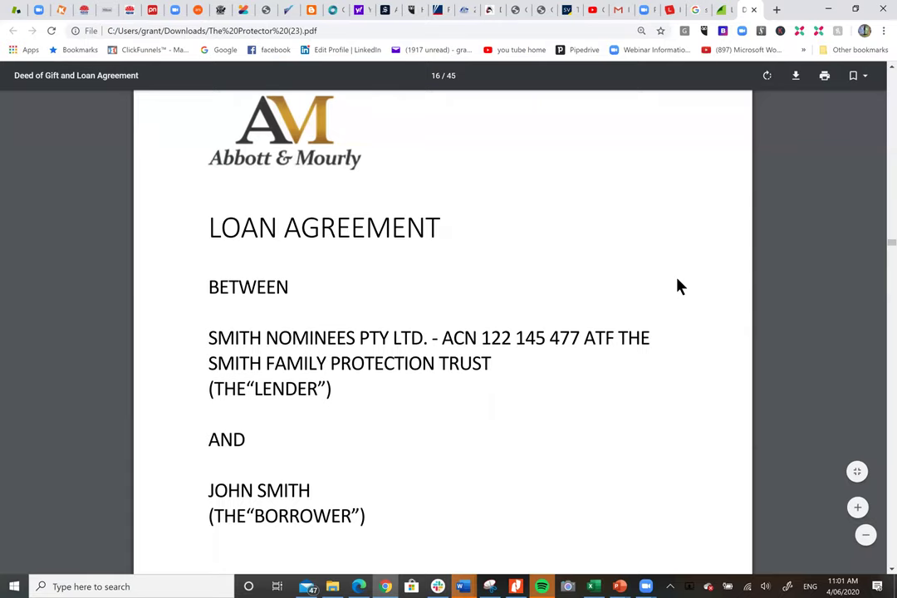
scroll(678, 286, down, 5)
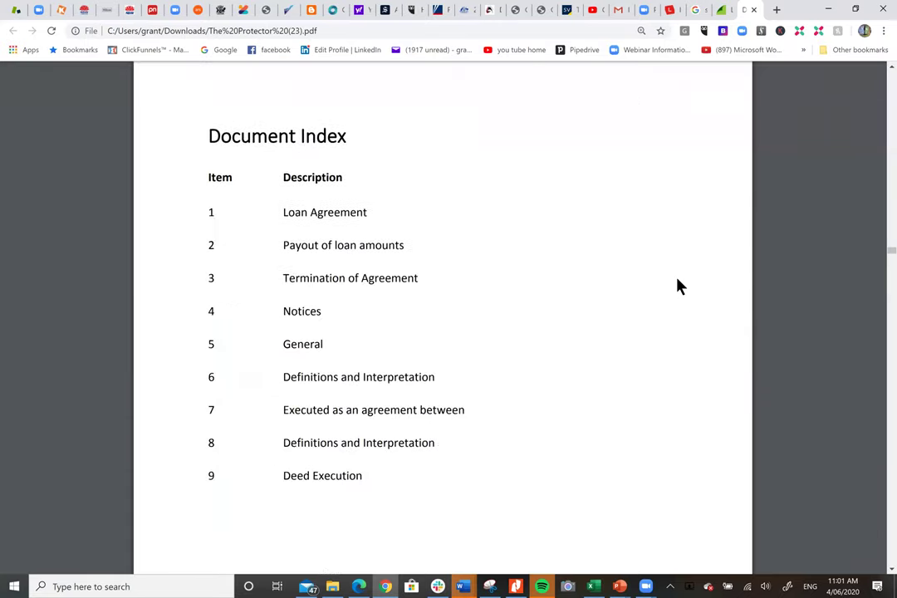
scroll(678, 287, down, 2)
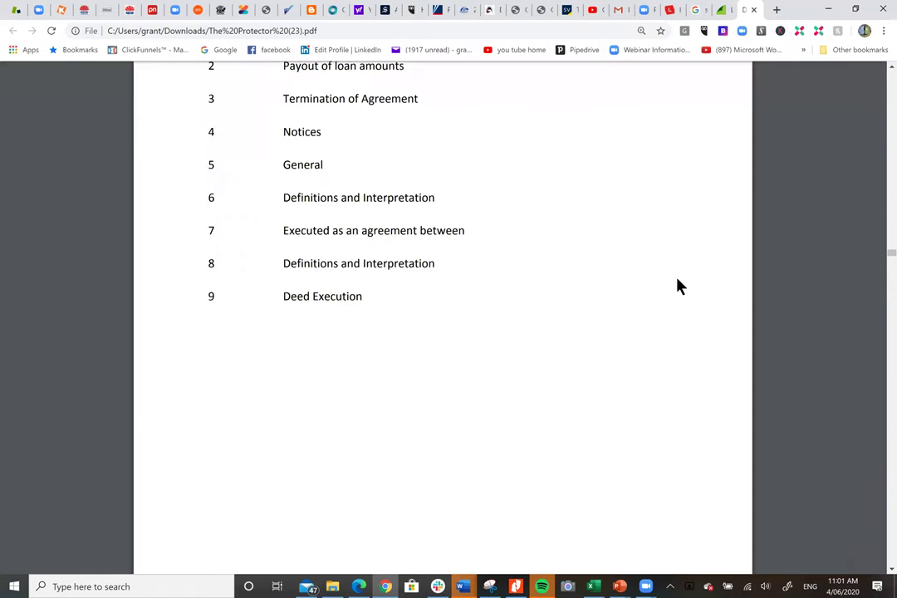
scroll(677, 286, down, 2)
scroll(677, 286, down, 4)
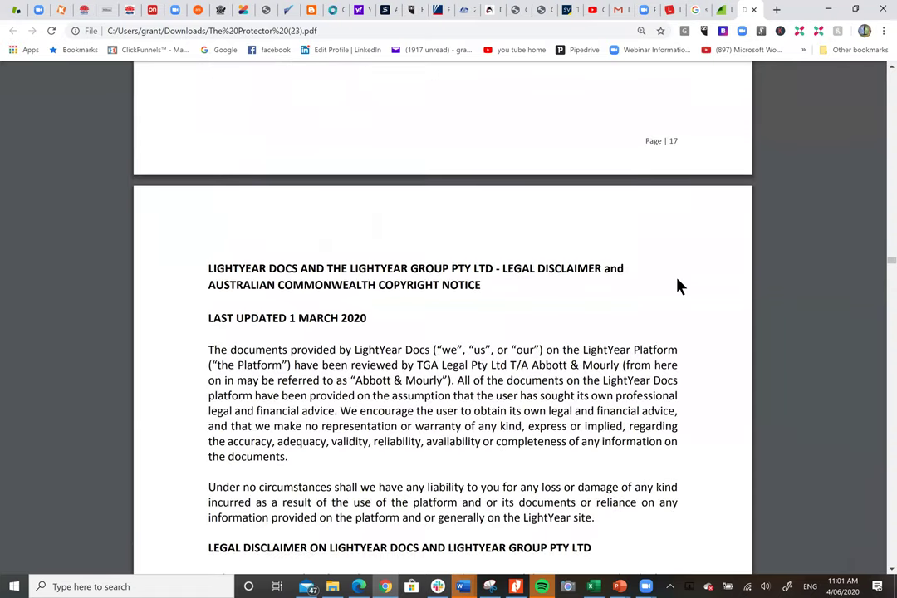
scroll(677, 286, down, 4)
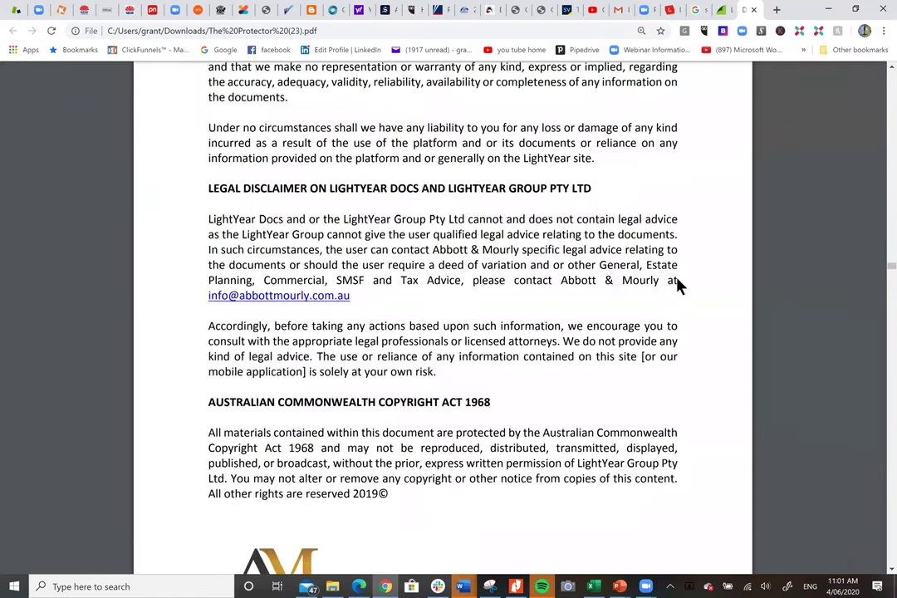
scroll(678, 286, down, 12)
scroll(677, 286, down, 9)
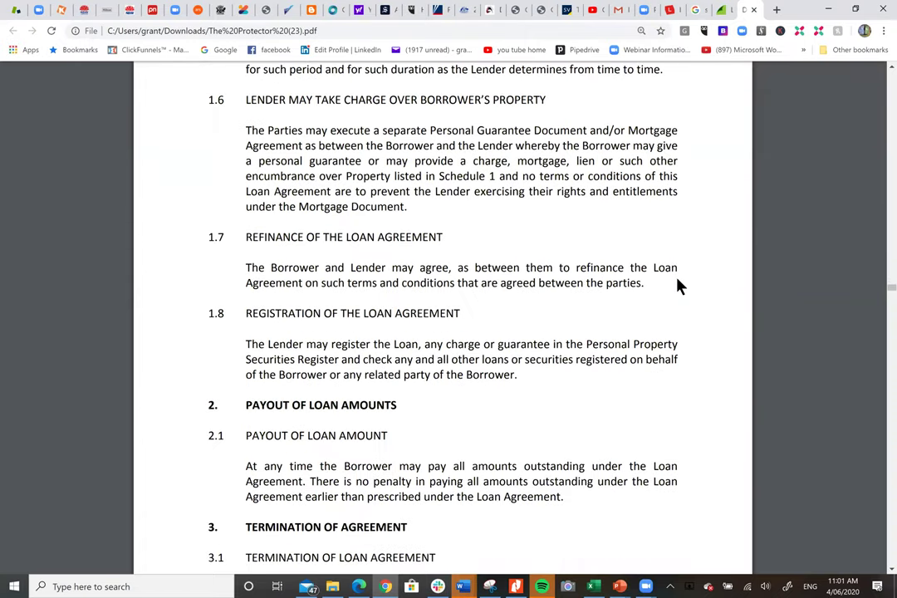
Continue through the clauses to Schedule 1: $1,400,000 over twenty years at 0.20%.
scroll(677, 286, down, 9)
scroll(678, 286, down, 20)
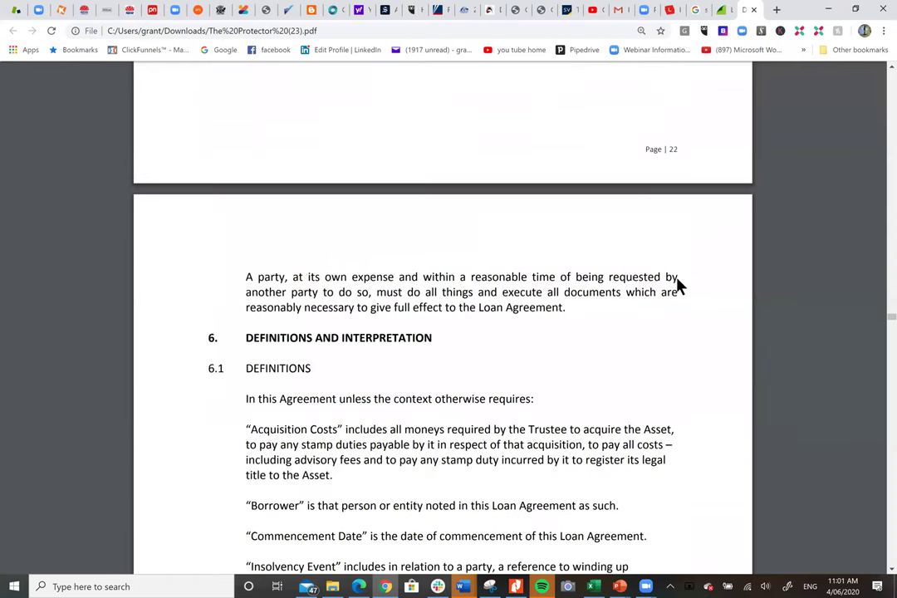
scroll(678, 286, down, 3)
scroll(677, 286, down, 12)
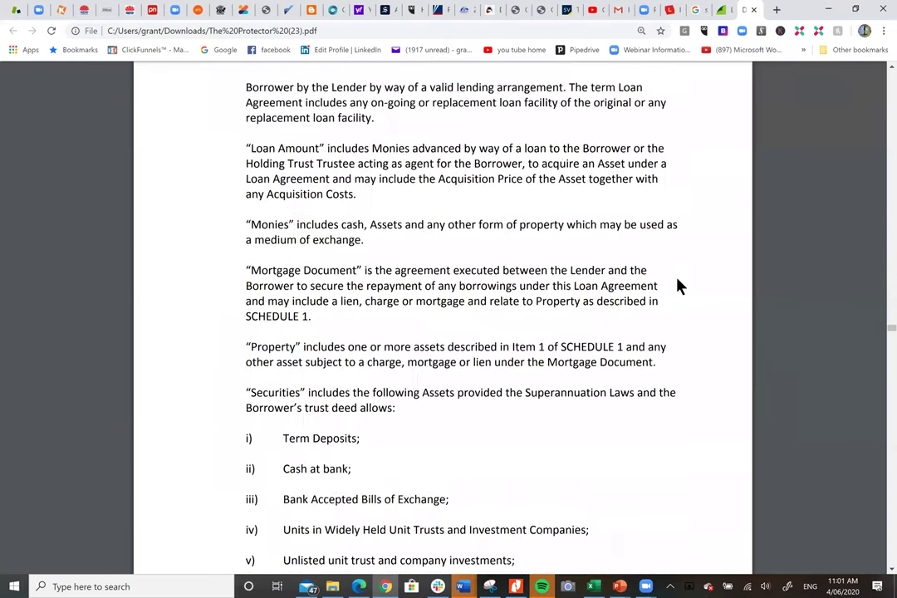
scroll(677, 287, down, 6)
scroll(678, 287, down, 9)
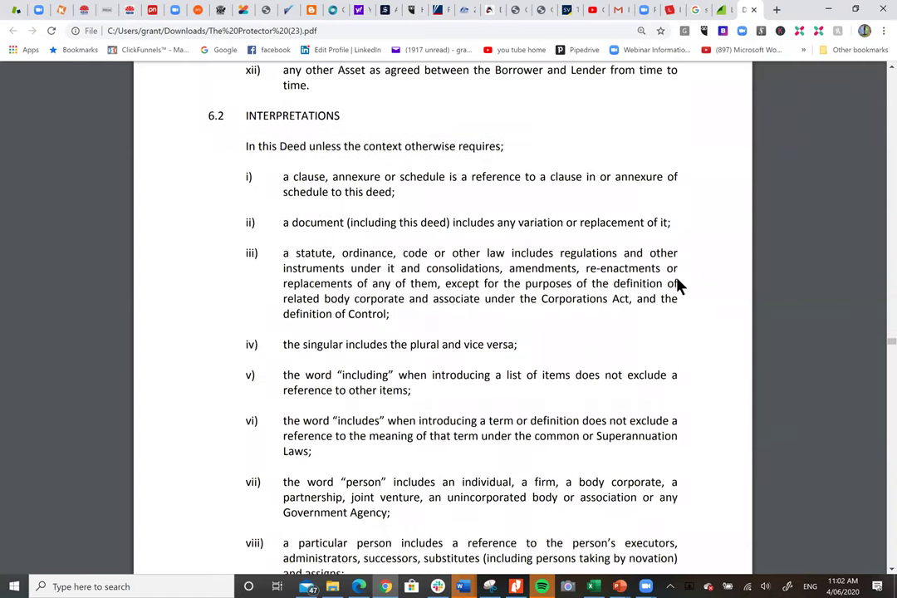
scroll(677, 286, down, 20)
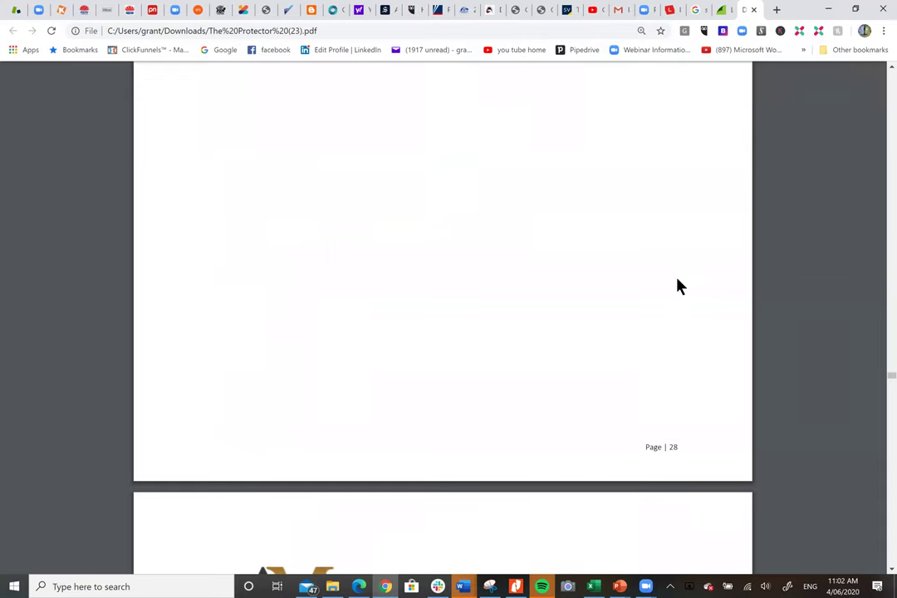
scroll(677, 286, down, 9)
scroll(677, 286, up, 1)
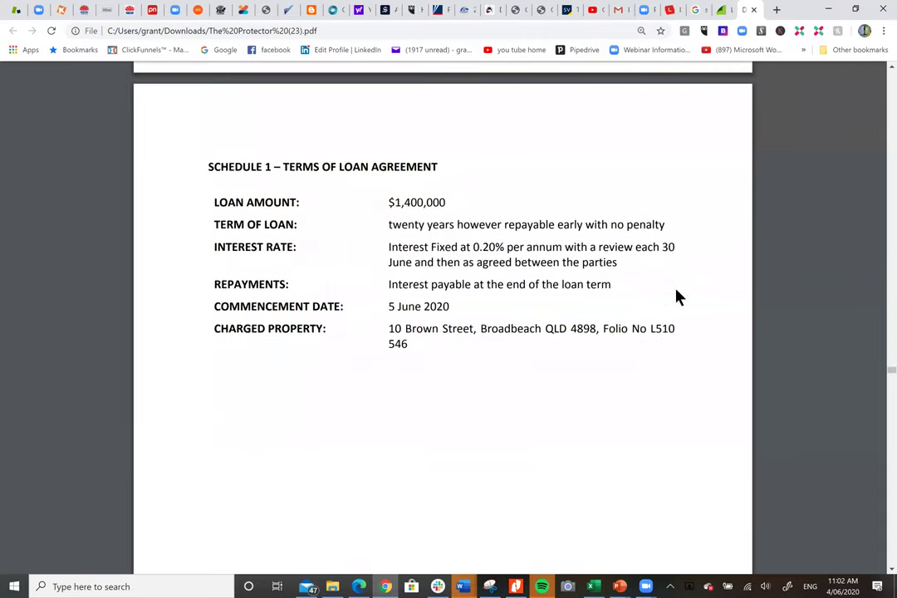
Scroll through the Deed of Personal Guarantee pages to the Mortgage Deed title page.
scroll(677, 297, down, 10)
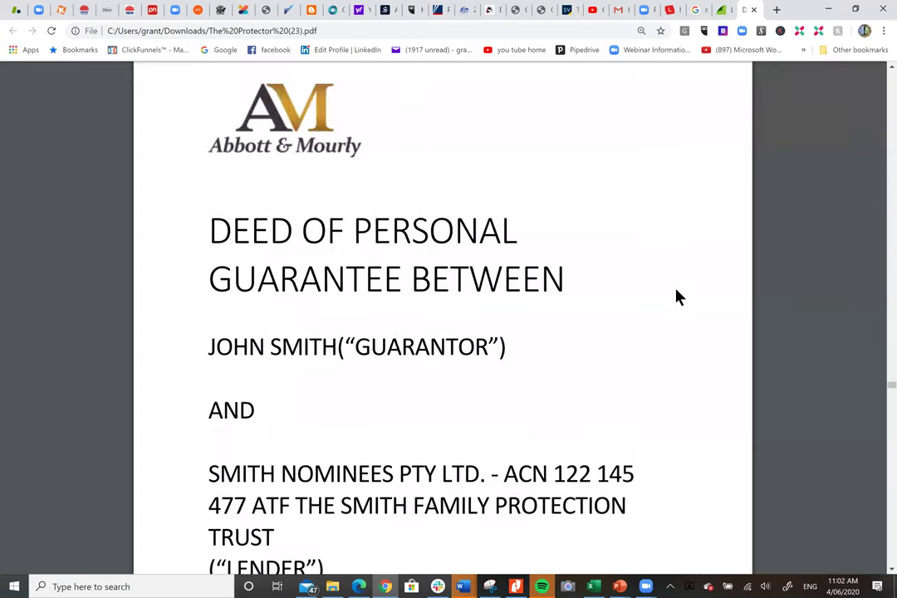
scroll(677, 297, down, 7)
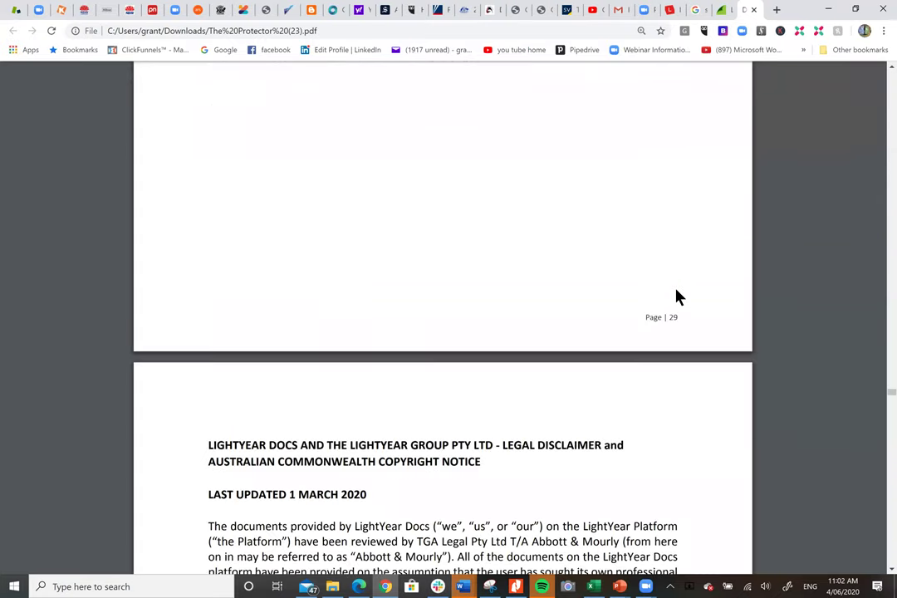
scroll(677, 298, down, 10)
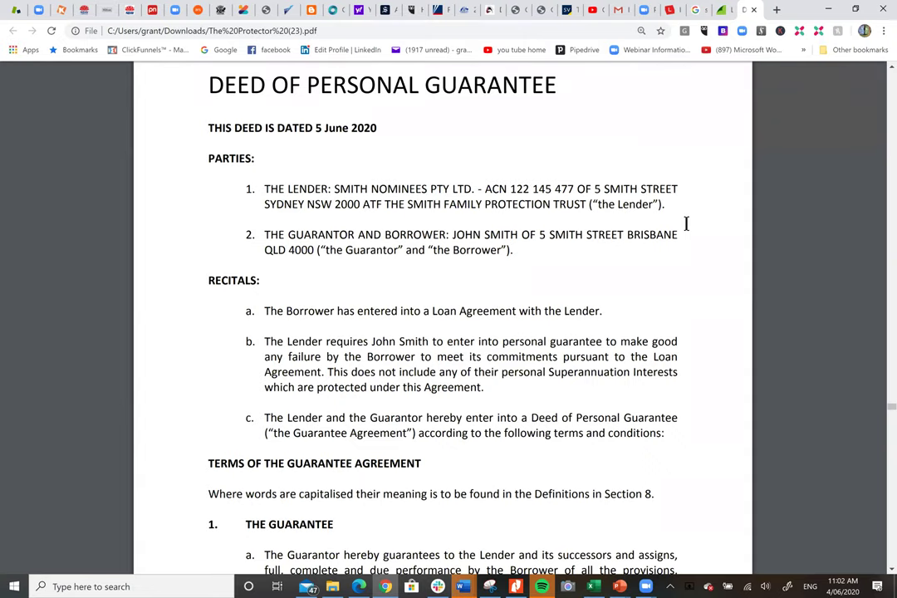
scroll(686, 222, down, 3)
scroll(686, 222, down, 3)
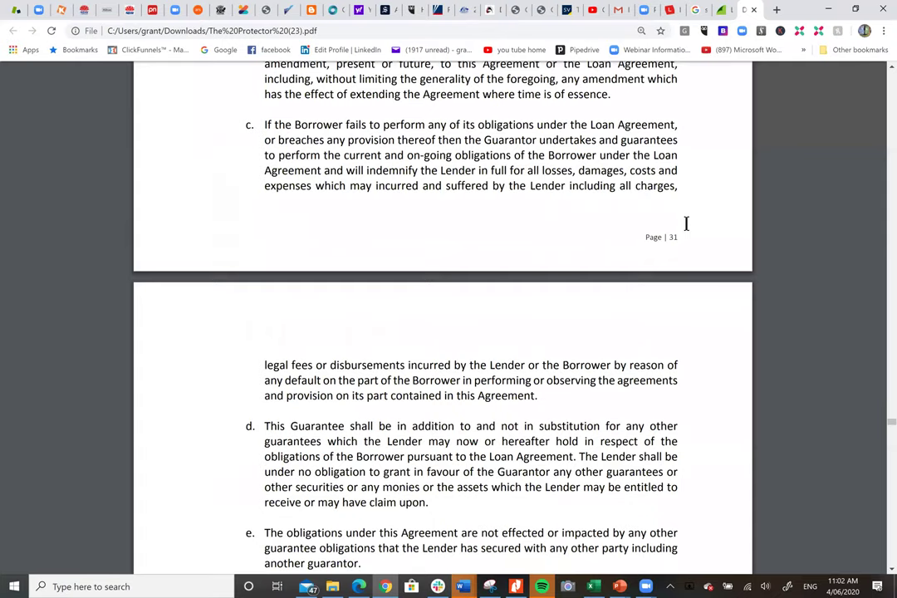
scroll(685, 223, down, 20)
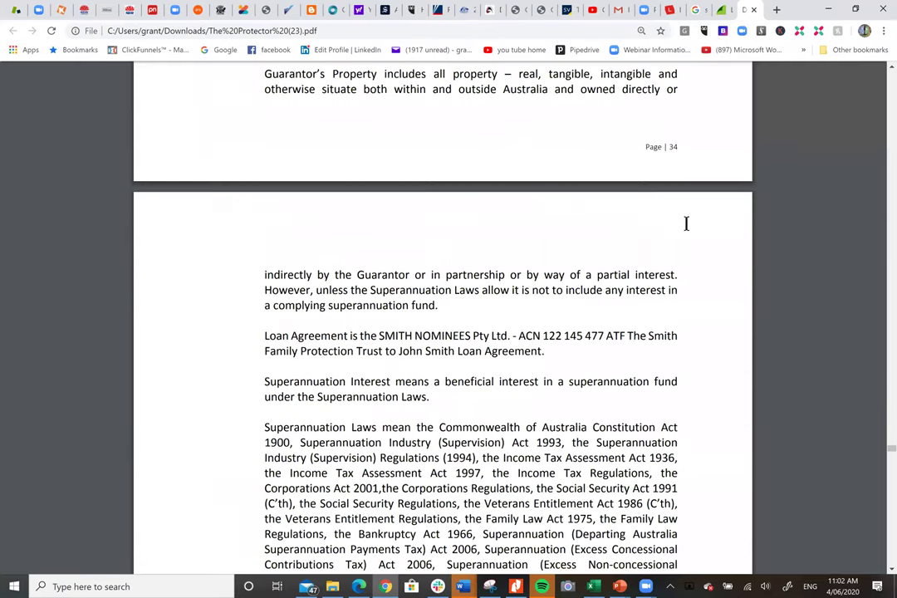
scroll(686, 223, down, 3)
scroll(685, 222, down, 6)
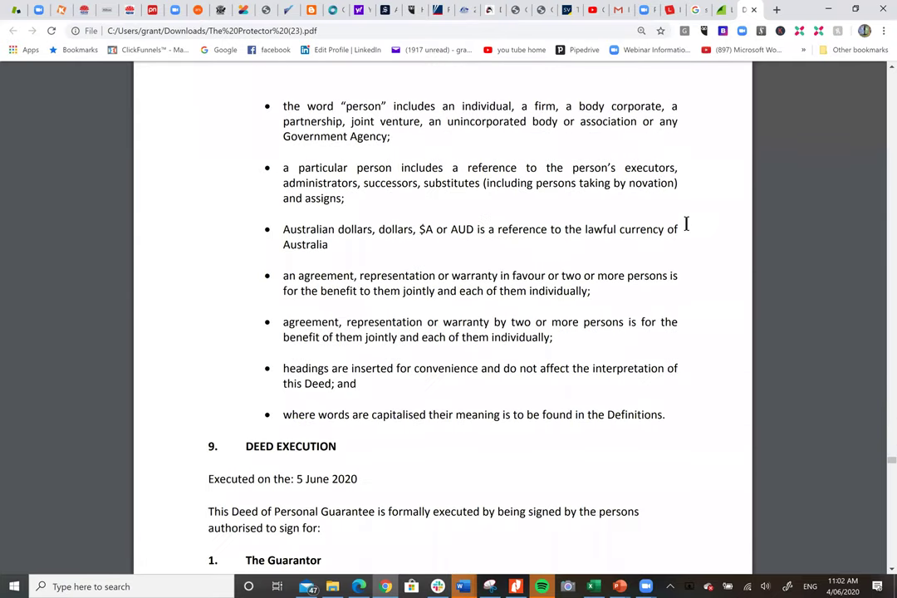
scroll(685, 222, down, 15)
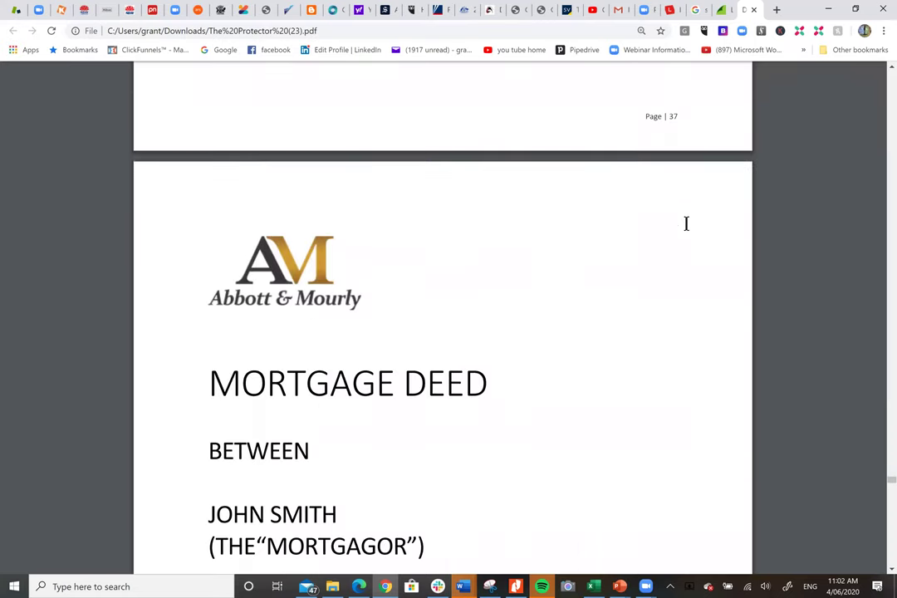
scroll(686, 222, down, 3)
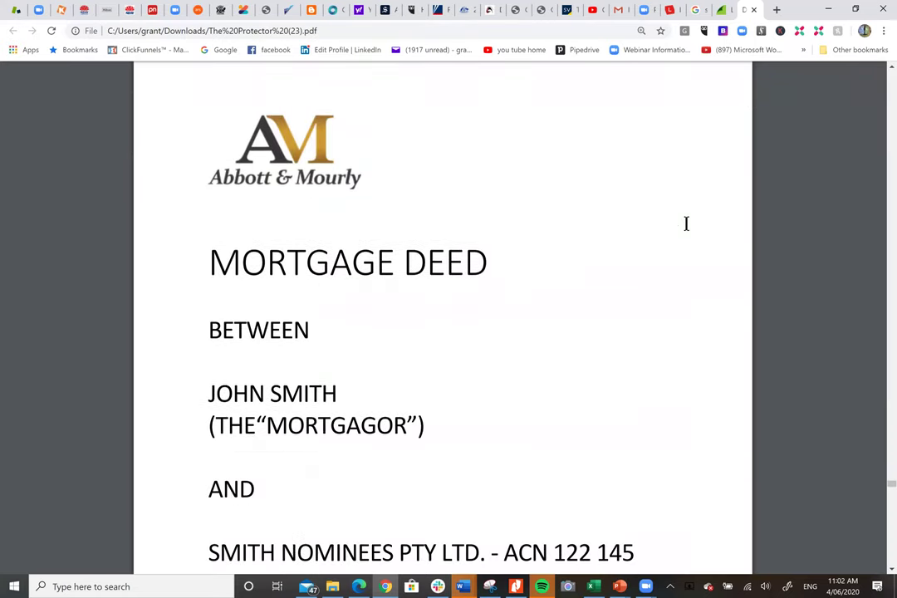